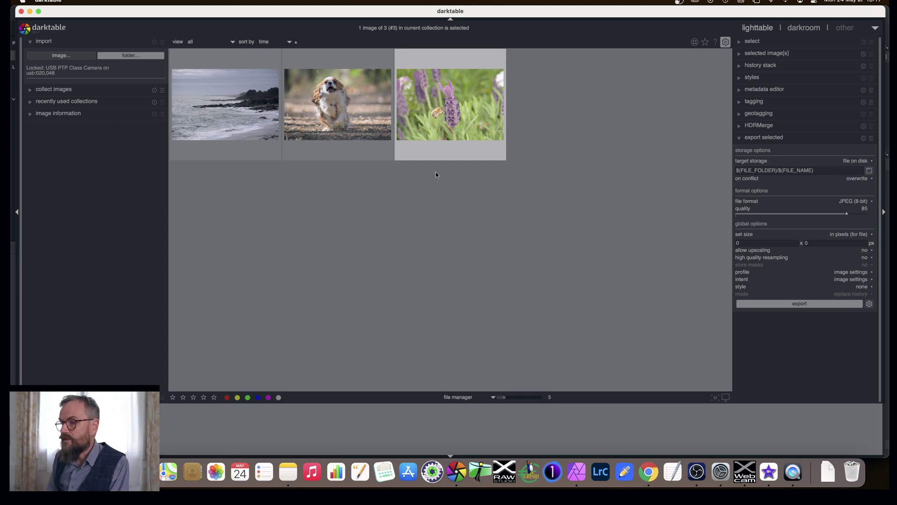
Locate the bee-on-lavender thumbnail in the lighttable.
mouse_move(475, 127)
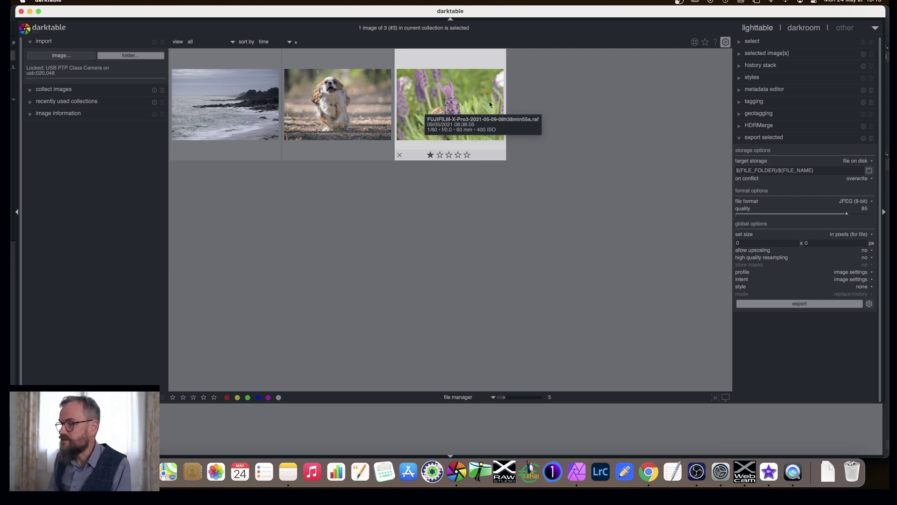
mouse_move(474, 110)
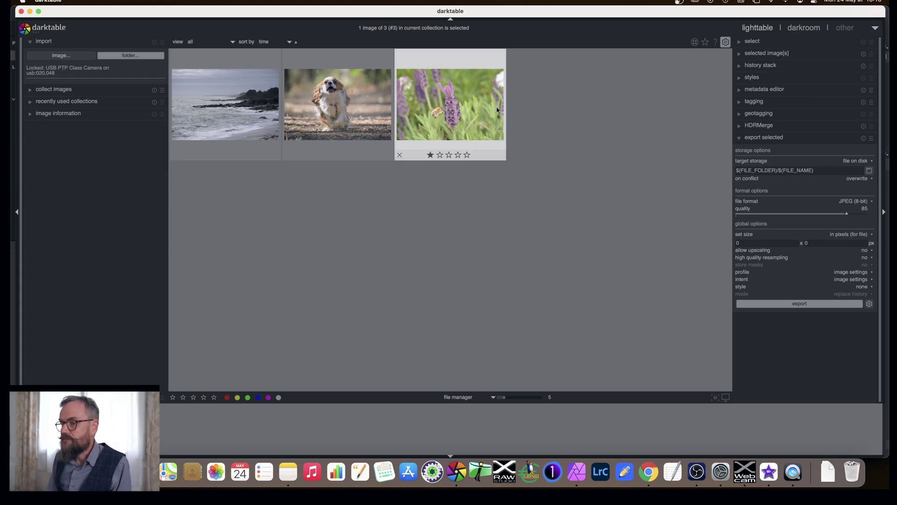
Open the bee photo in the darkroom and end on the technical module group.
double_click(468, 112)
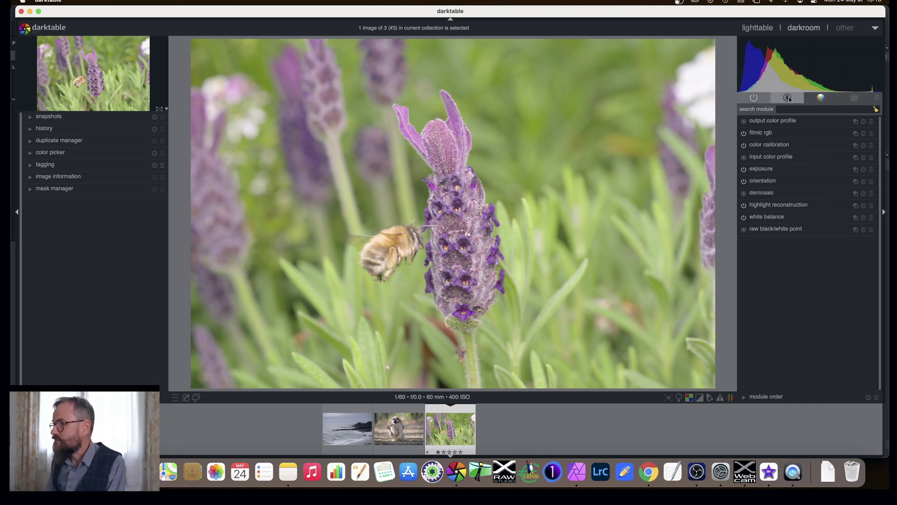
click(793, 99)
scroll(793, 140, down, 2)
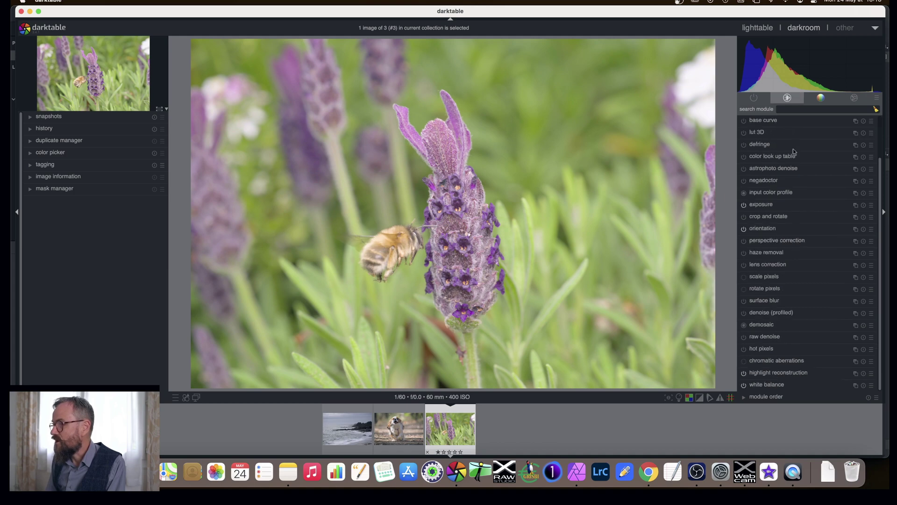
click(821, 98)
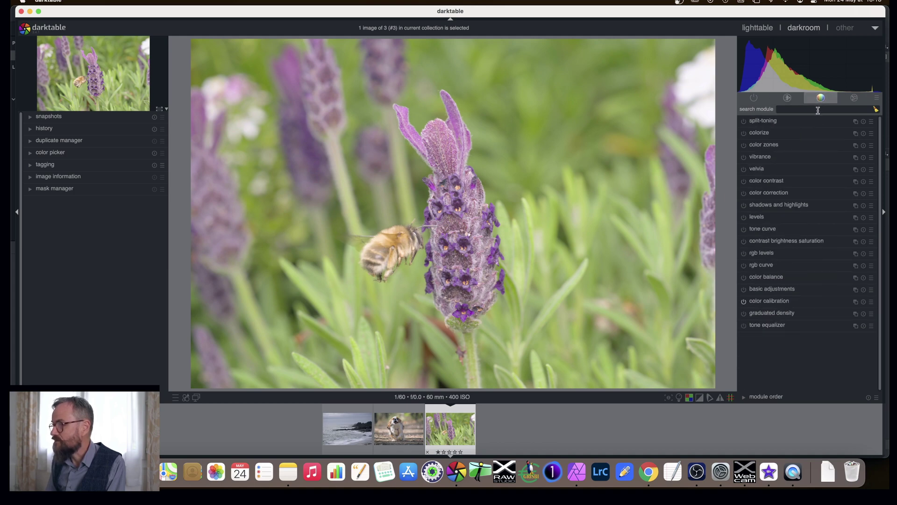
click(794, 99)
click(821, 98)
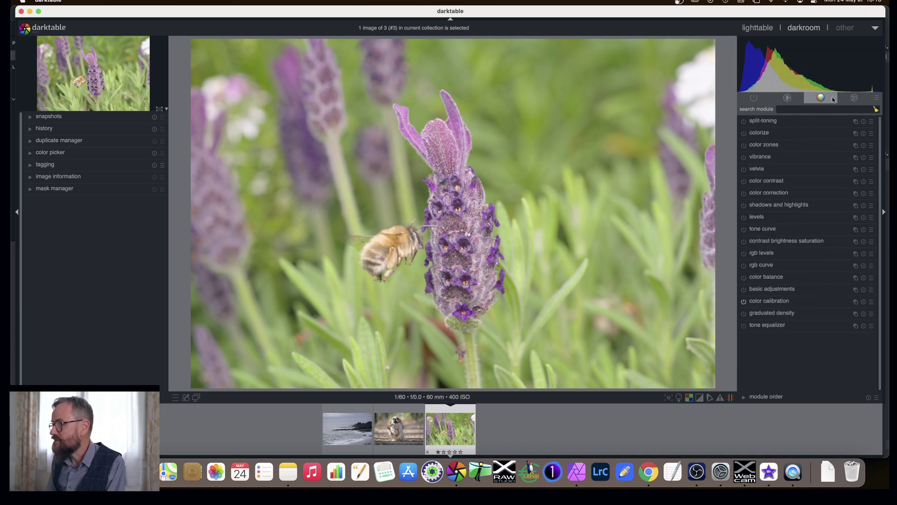
click(789, 99)
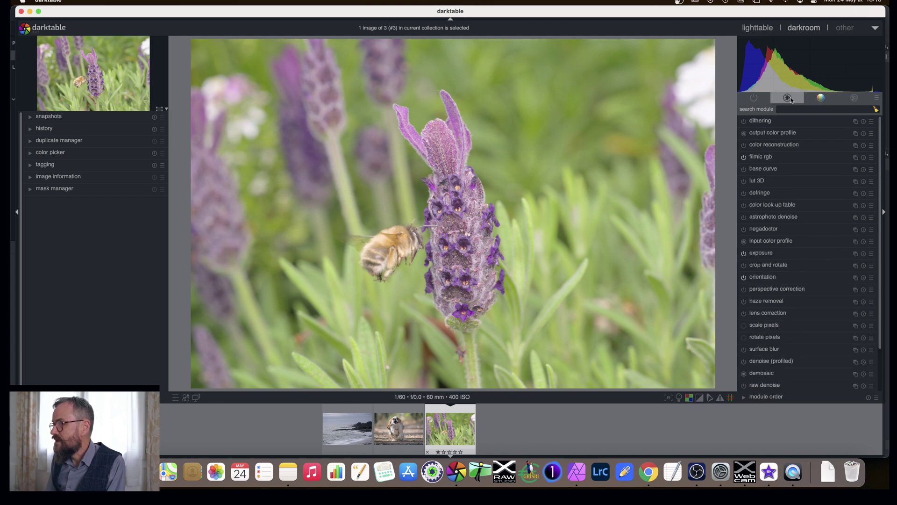
Apply the 'workflow: scene-referred' module-group preset.
click(877, 99)
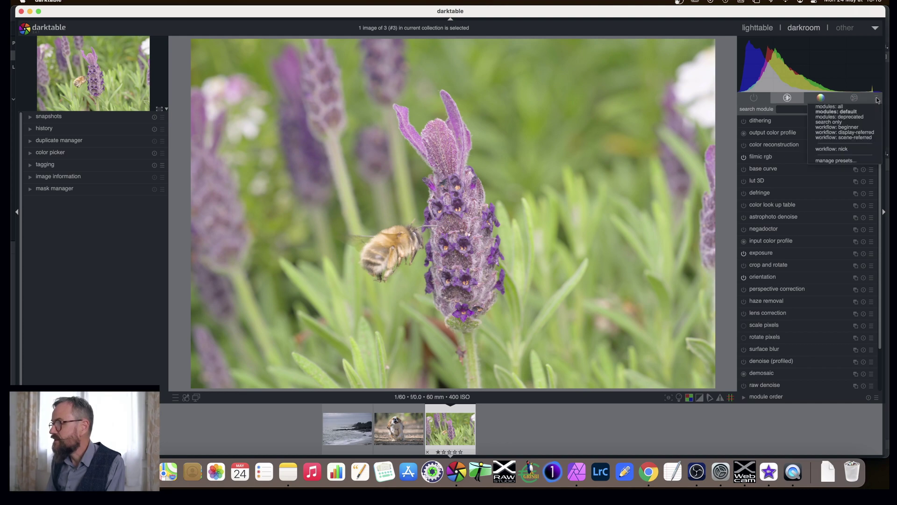
click(847, 139)
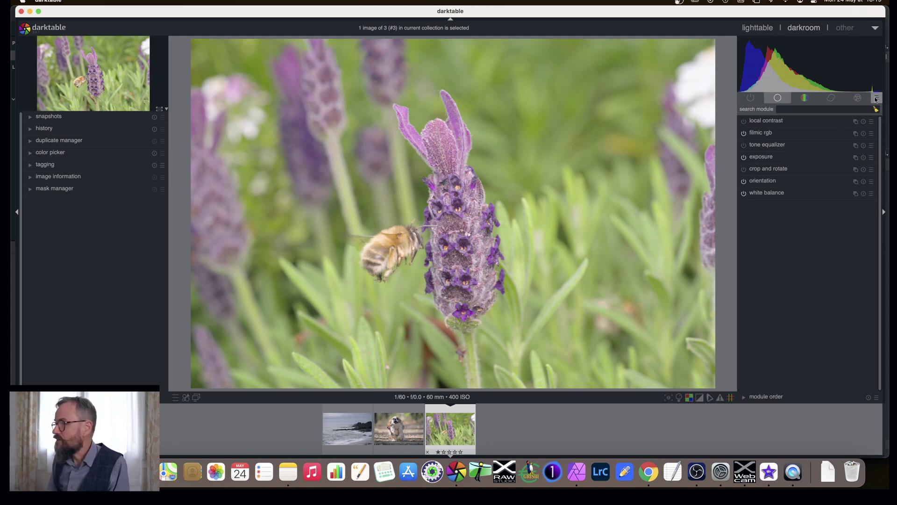
Browse the color, correction, effects and active groups, ending on the color modules group.
click(815, 100)
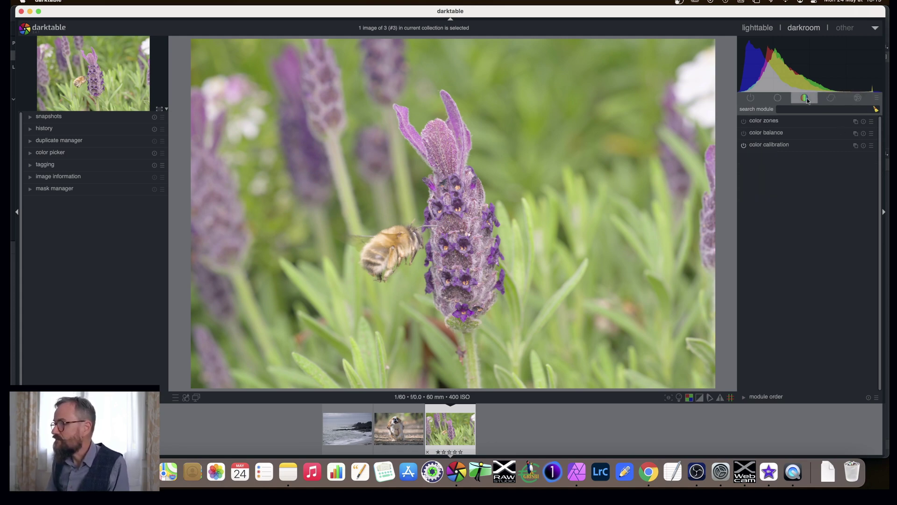
click(831, 98)
click(857, 99)
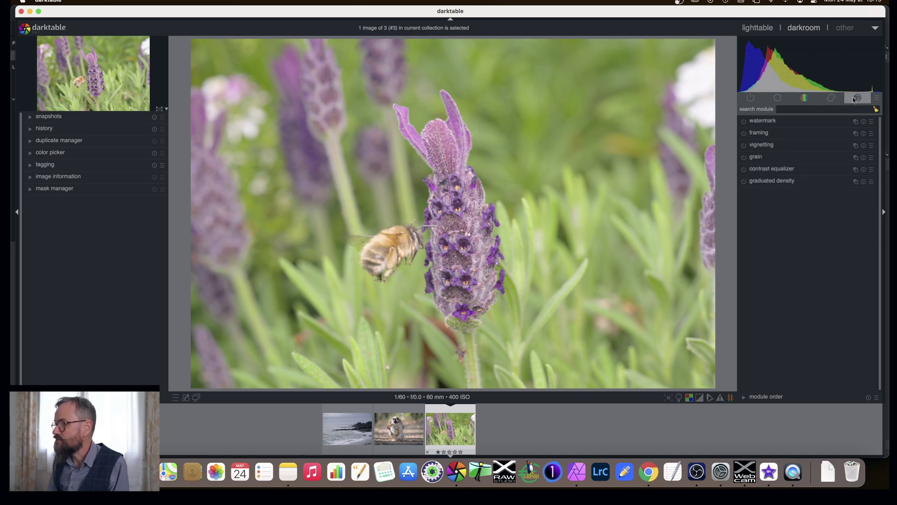
click(831, 98)
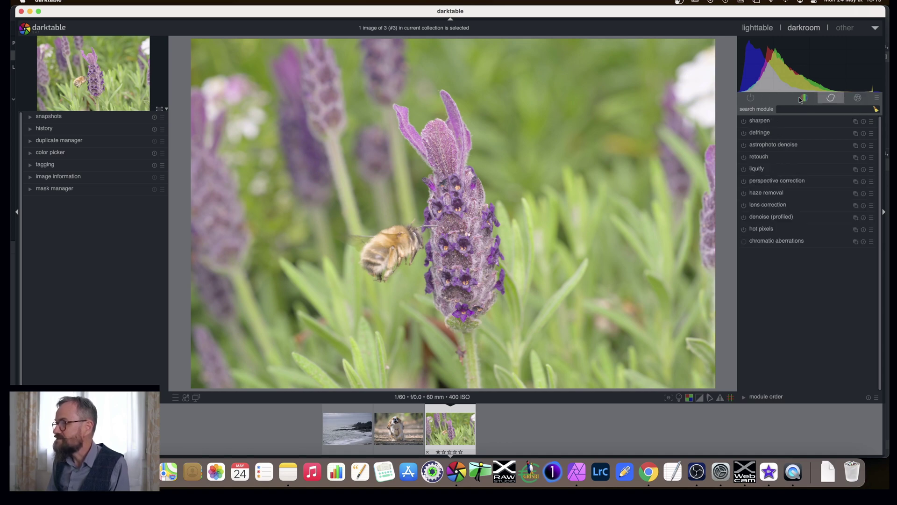
click(805, 100)
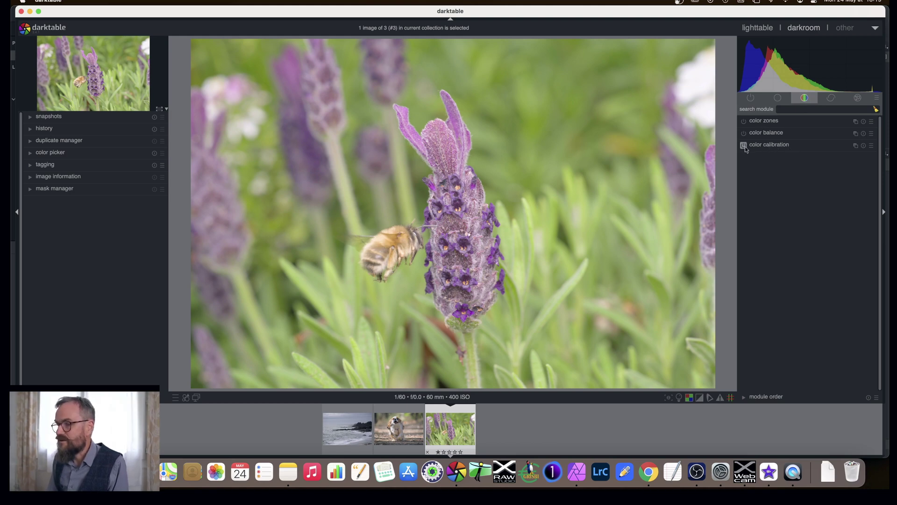
mouse_move(771, 149)
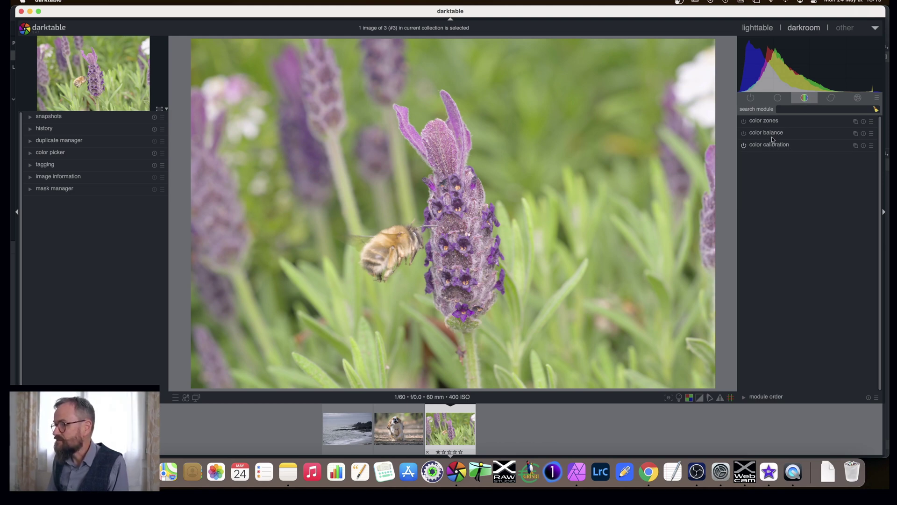
click(750, 97)
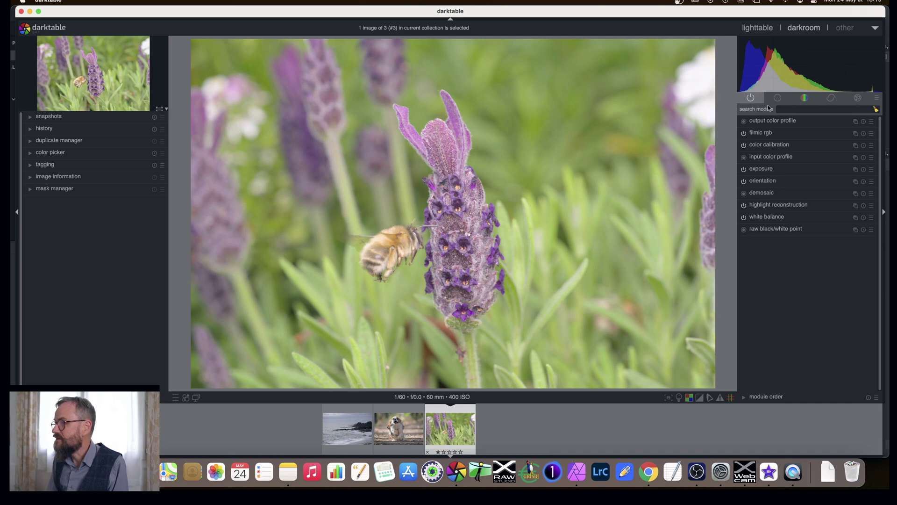
click(804, 99)
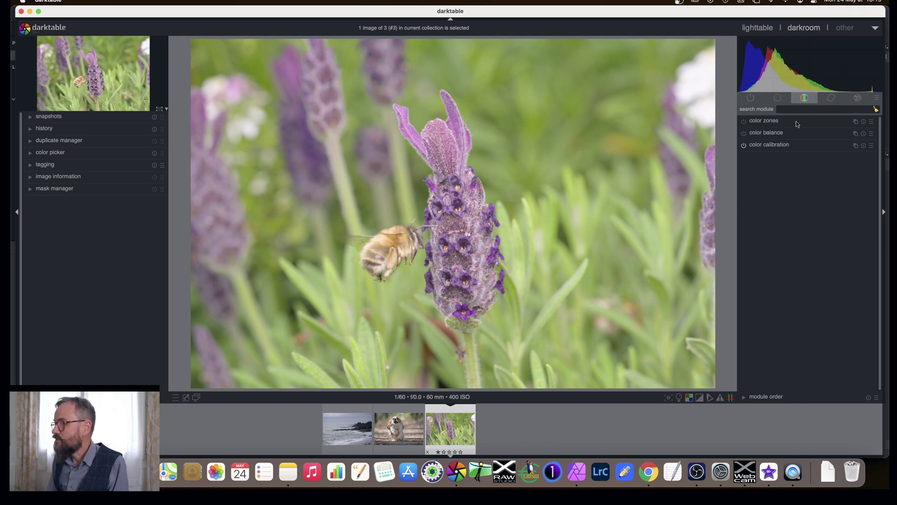
Set color balance output saturation to 113.30% on the bee photo and fold the module.
click(767, 134)
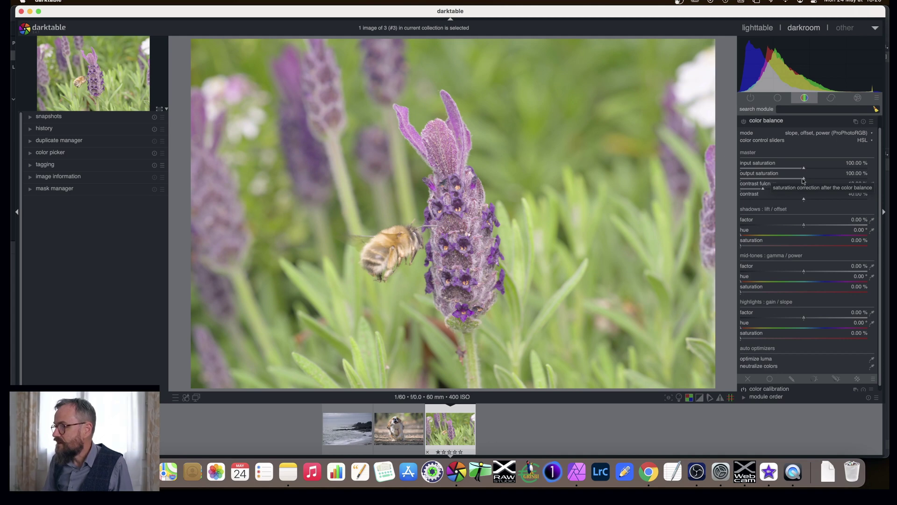
click(804, 179)
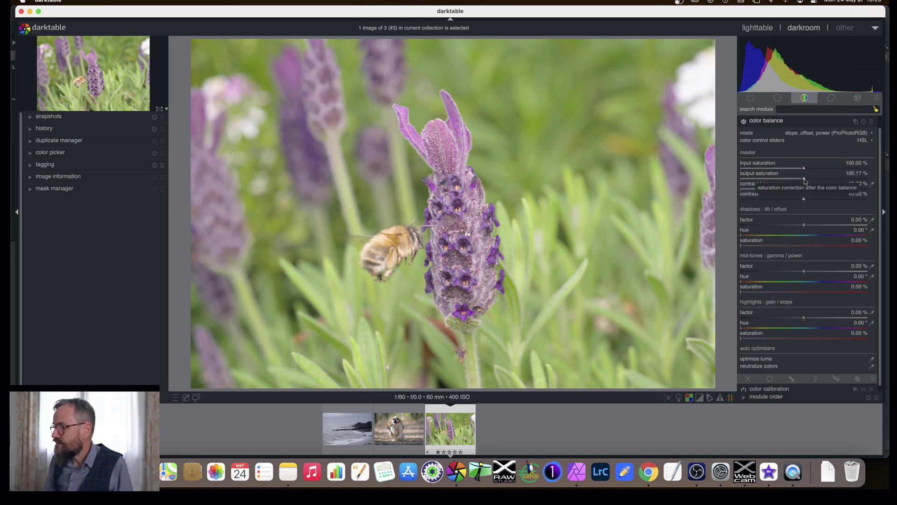
drag(804, 178, 742, 181)
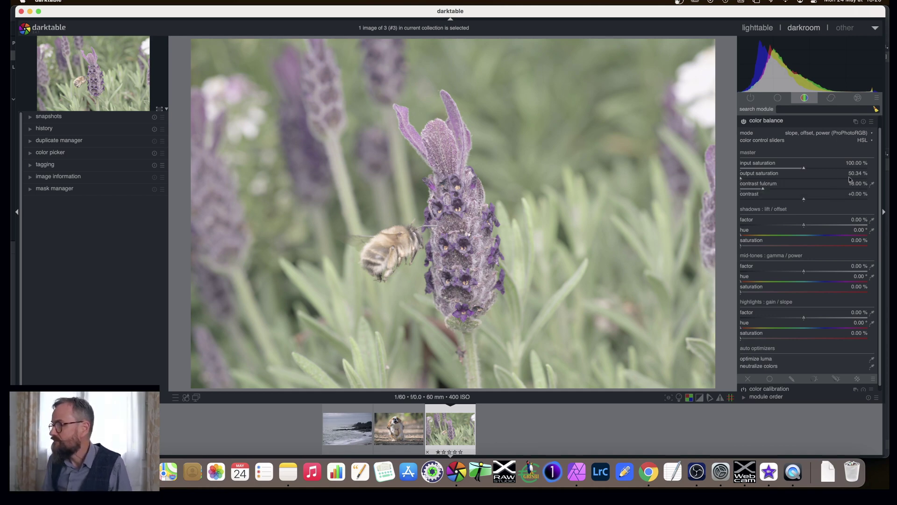
drag(742, 179, 820, 178)
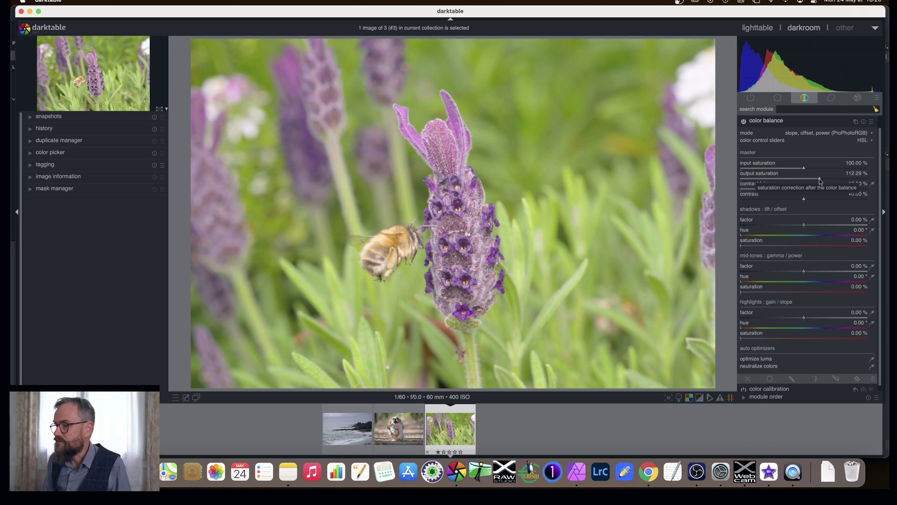
drag(820, 178, 821, 178)
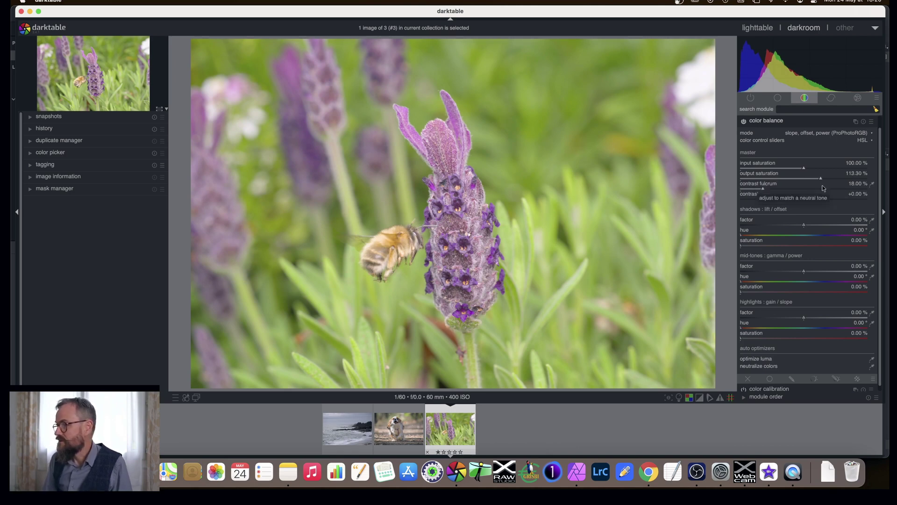
click(775, 122)
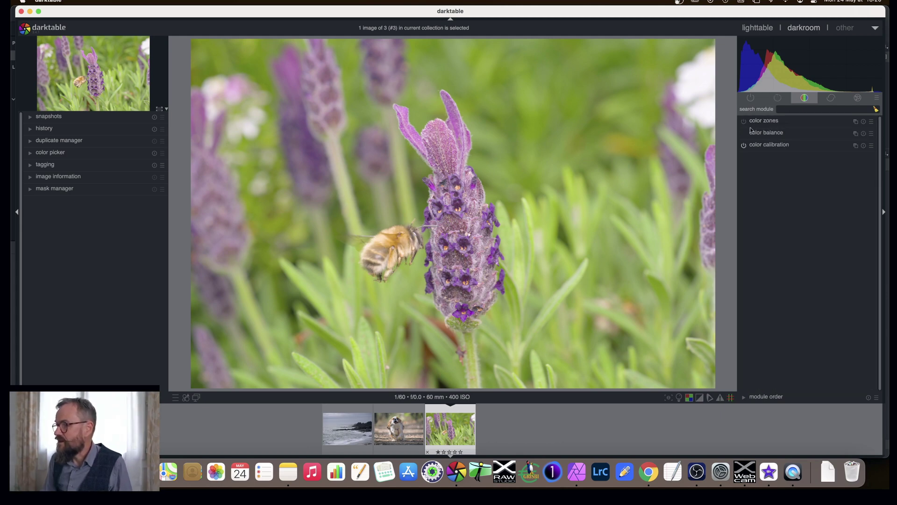
Check the active modules list, then go back to the lighttable.
click(752, 99)
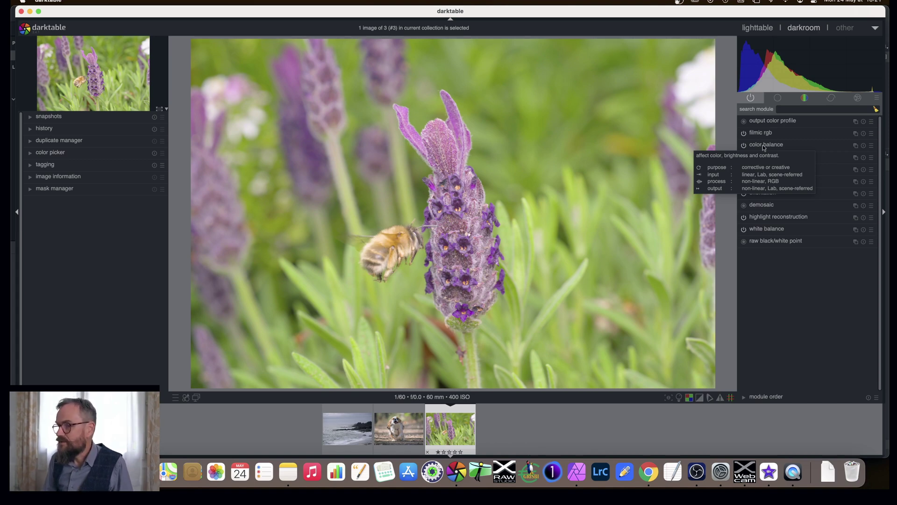
click(757, 28)
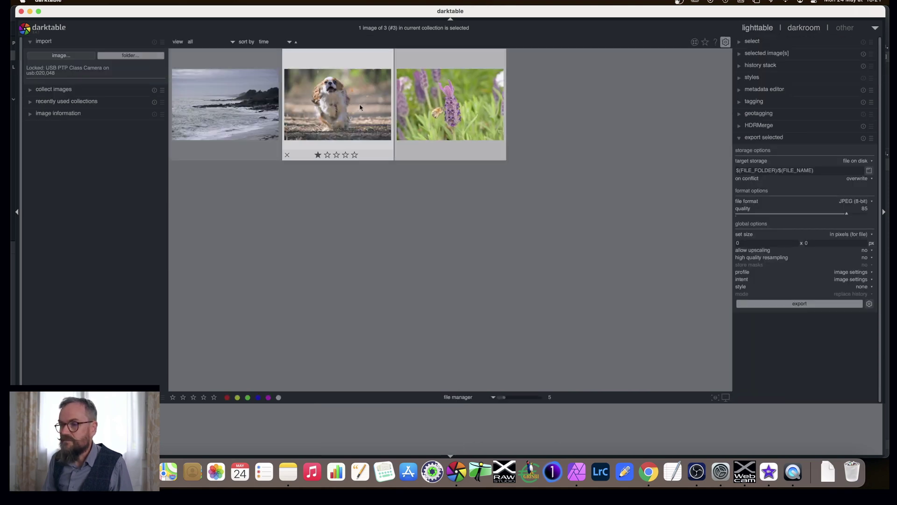
Boost the dog photo's color balance output saturation, then return to the lighttable.
double_click(352, 106)
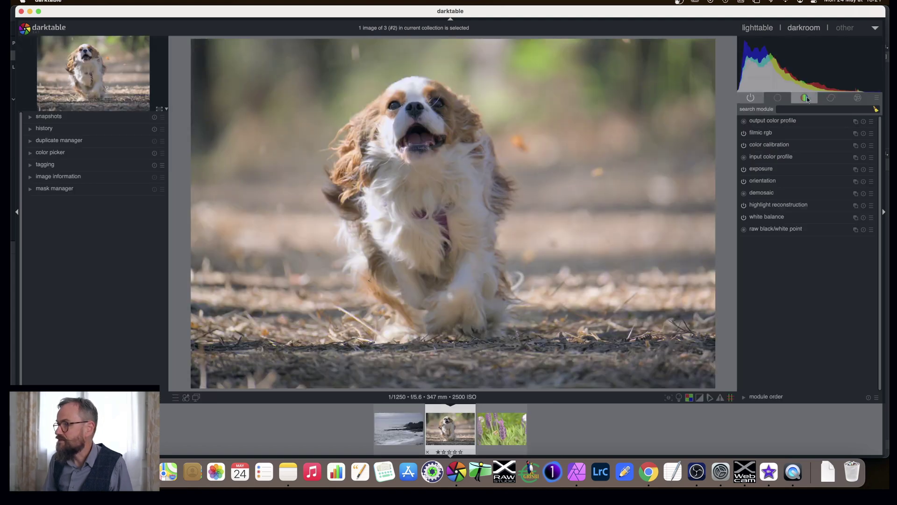
click(805, 98)
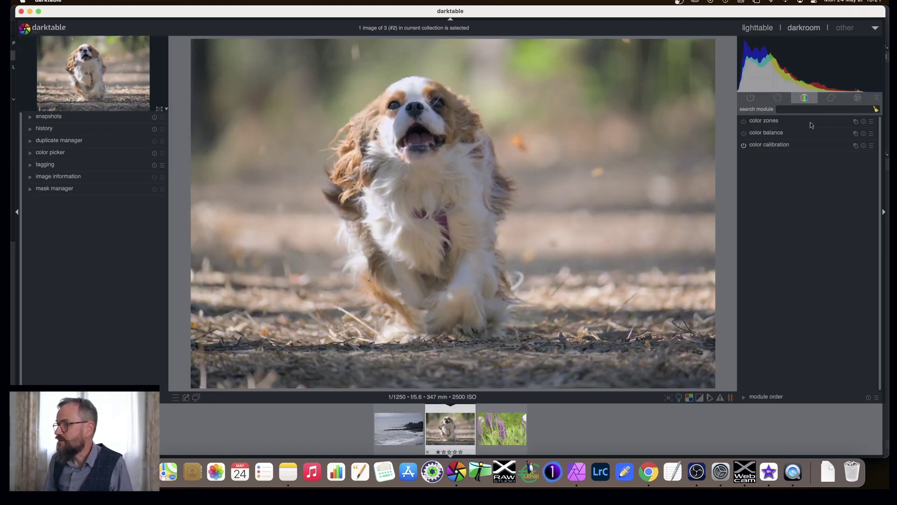
click(777, 133)
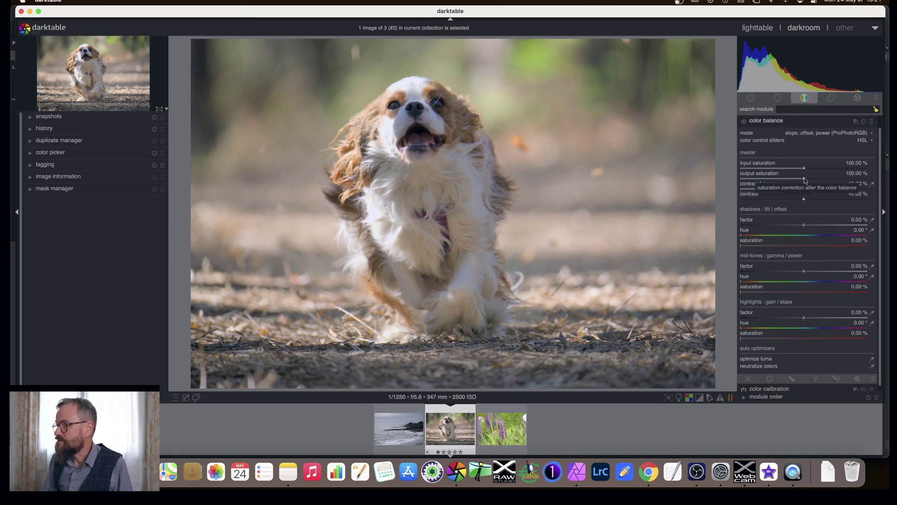
drag(804, 179, 840, 179)
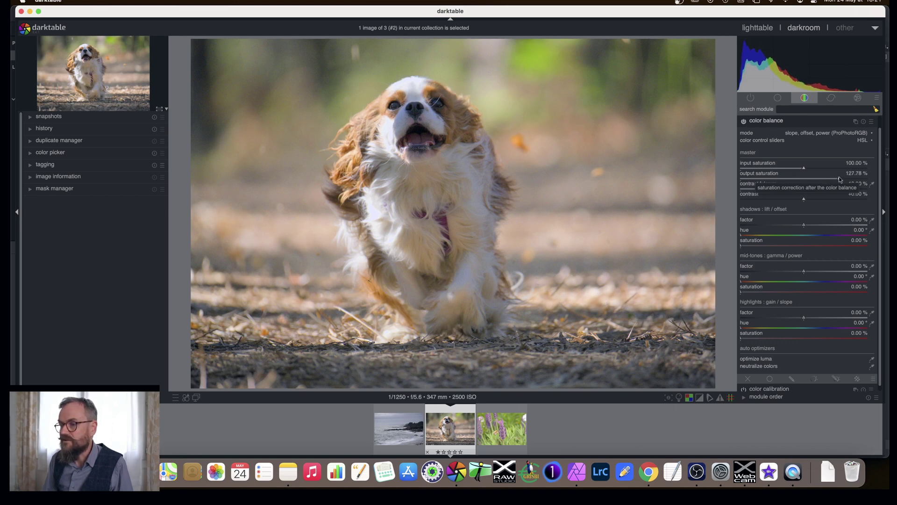
click(773, 123)
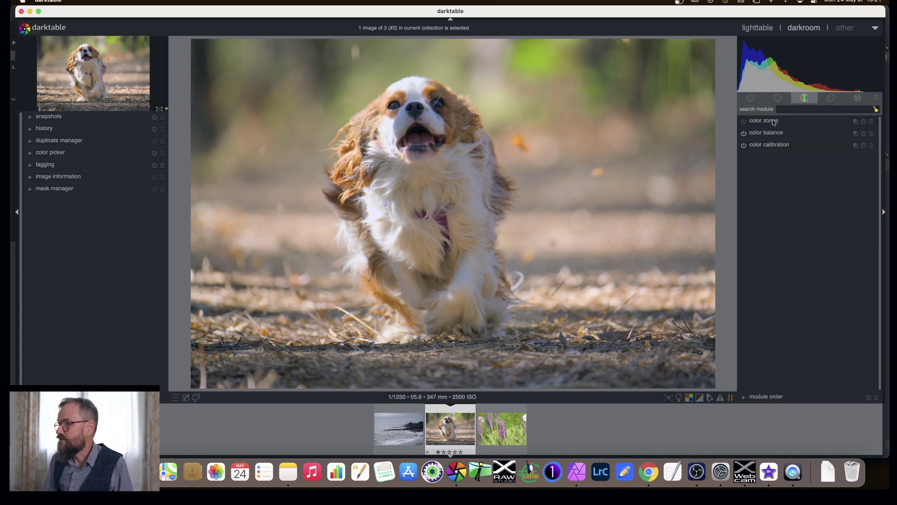
click(759, 28)
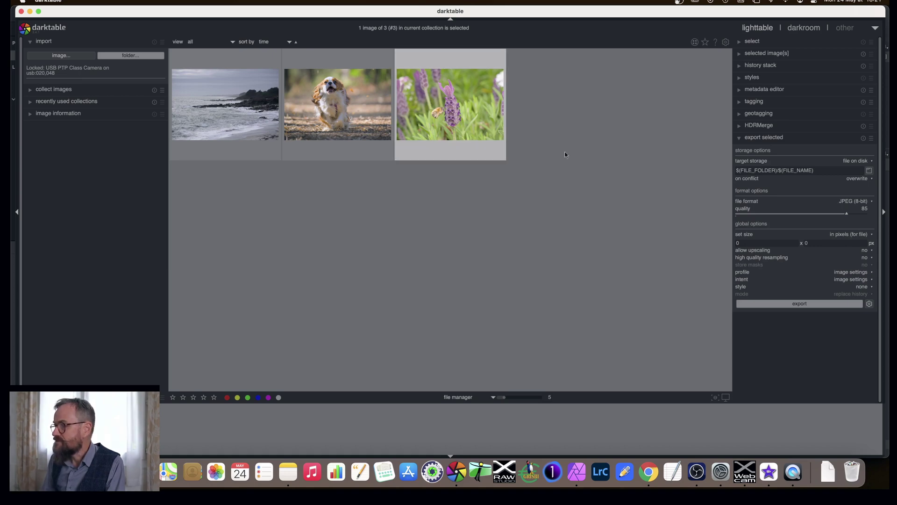
Review the export path $(FILE_FOLDER)/$(FILE_NAME) in the export settings.
mouse_move(830, 170)
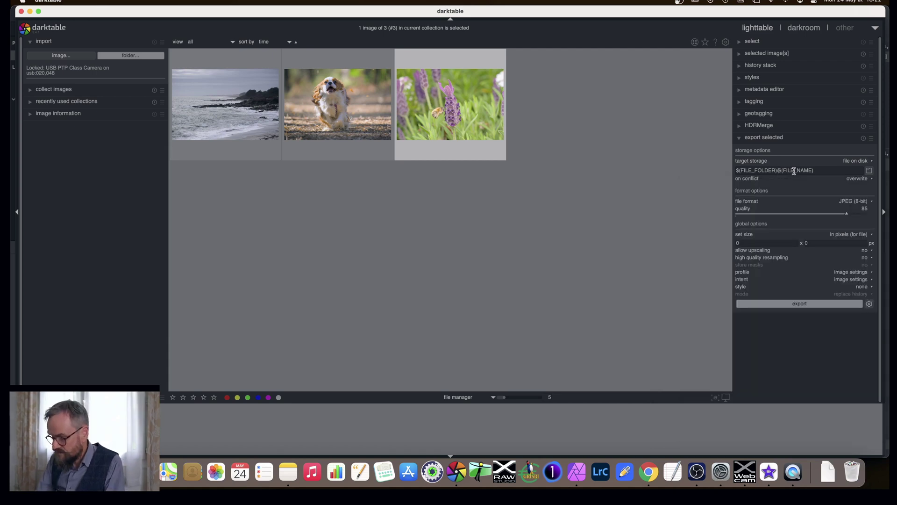
Insert the $(YEAR) variable into the export path right after $(FILE_FOLDER)/.
click(778, 170)
text($()
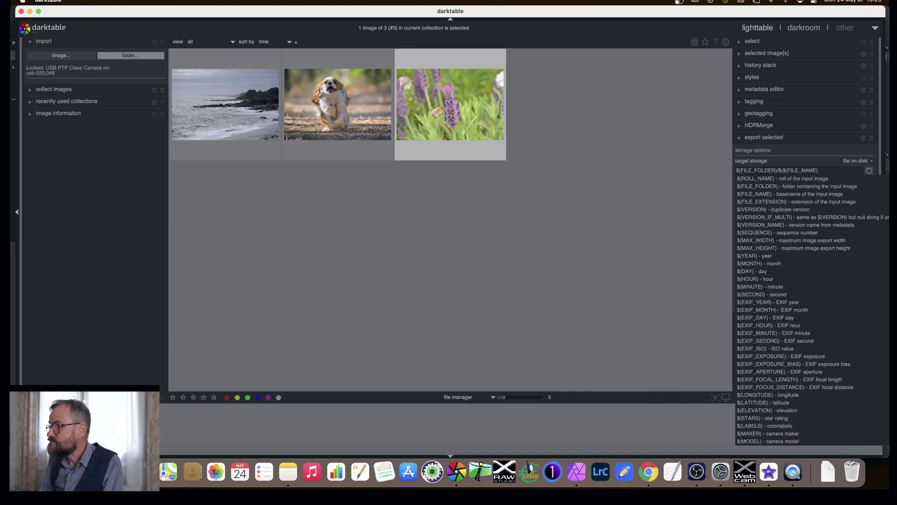
text(yea)
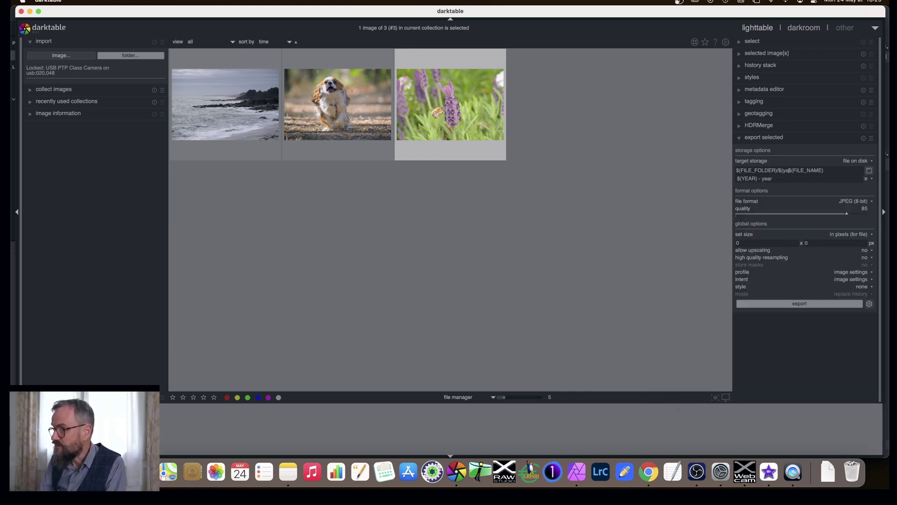
click(756, 177)
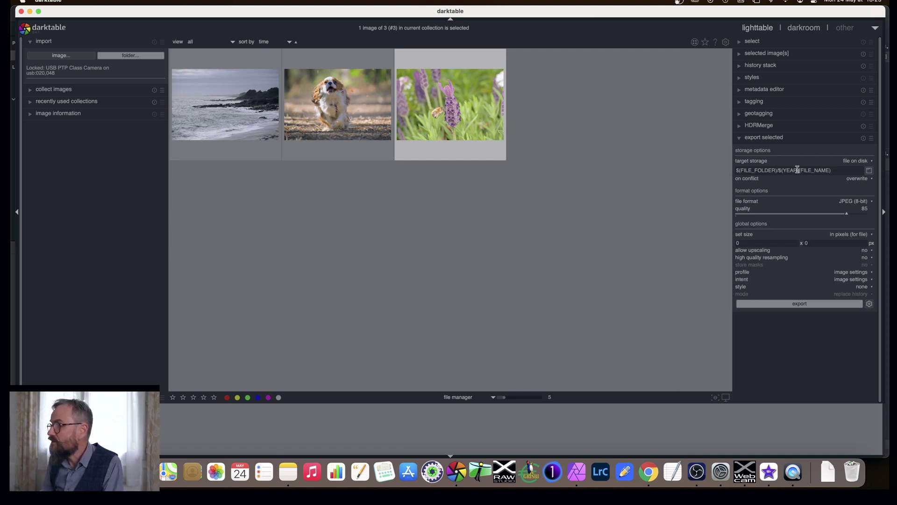
Export the bee photo as JPEG, accept overwriting, and switch to Finder.
click(840, 170)
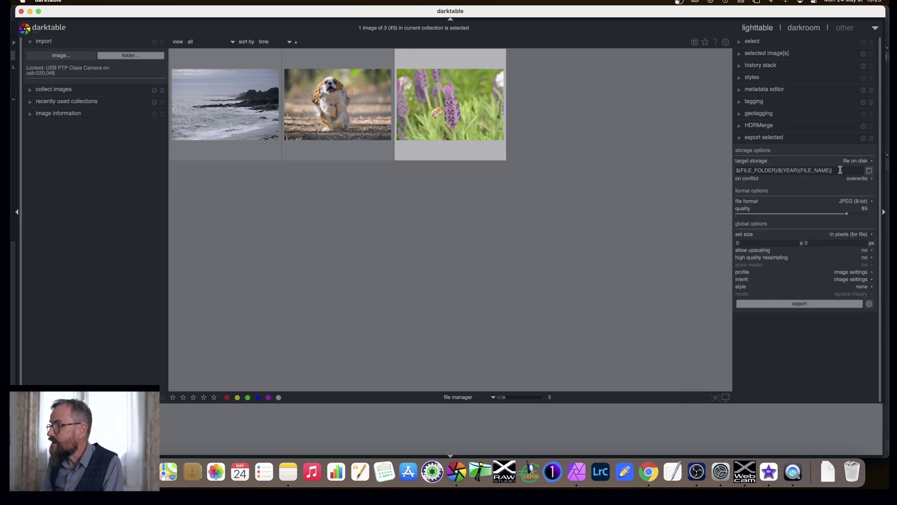
click(811, 304)
click(519, 255)
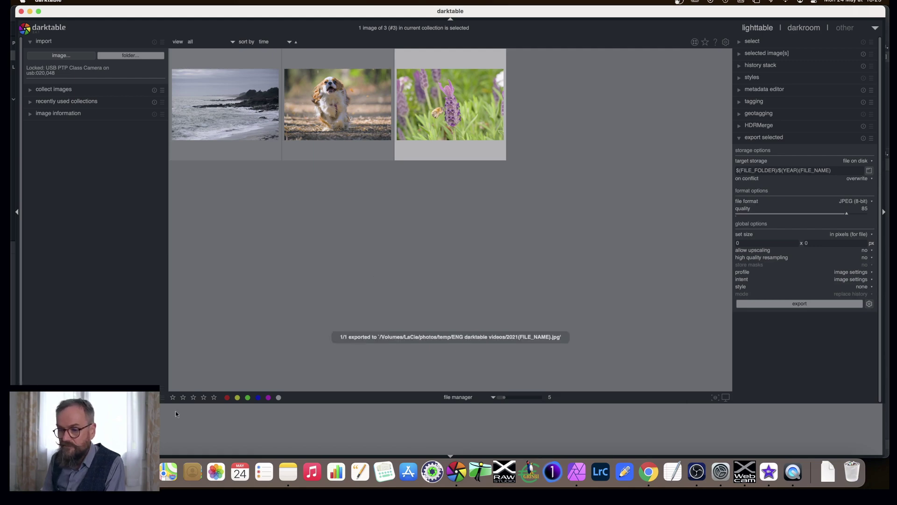
key(super+Tab)
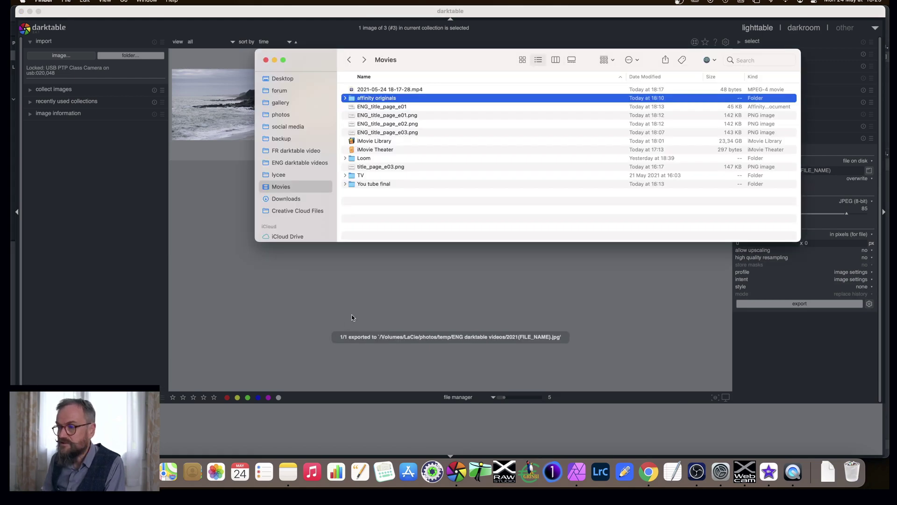
Find 2021(FILE_NAME).jpg in the ENG darktable videos folder, then go back to darktable.
click(289, 164)
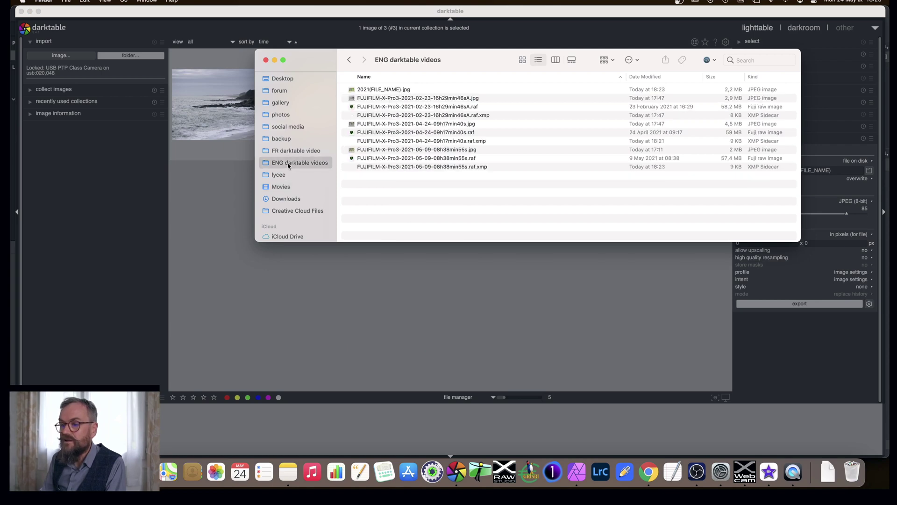
click(383, 90)
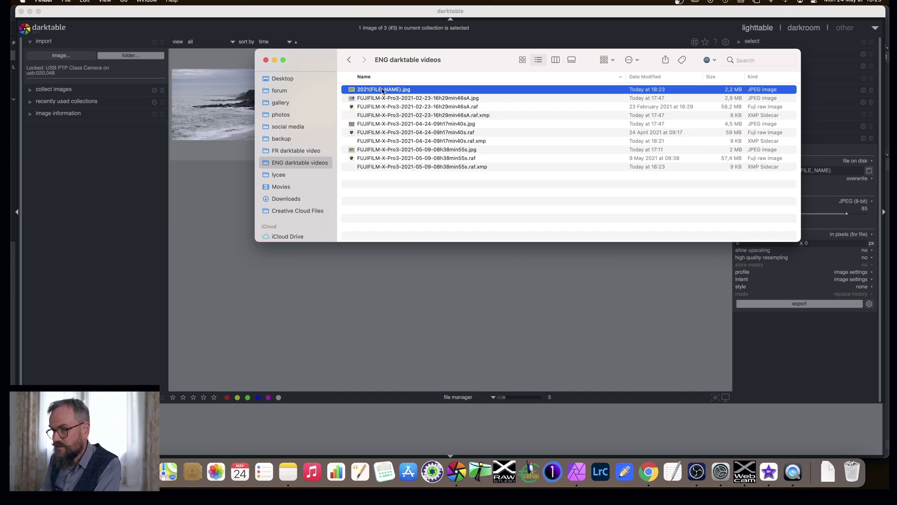
click(847, 169)
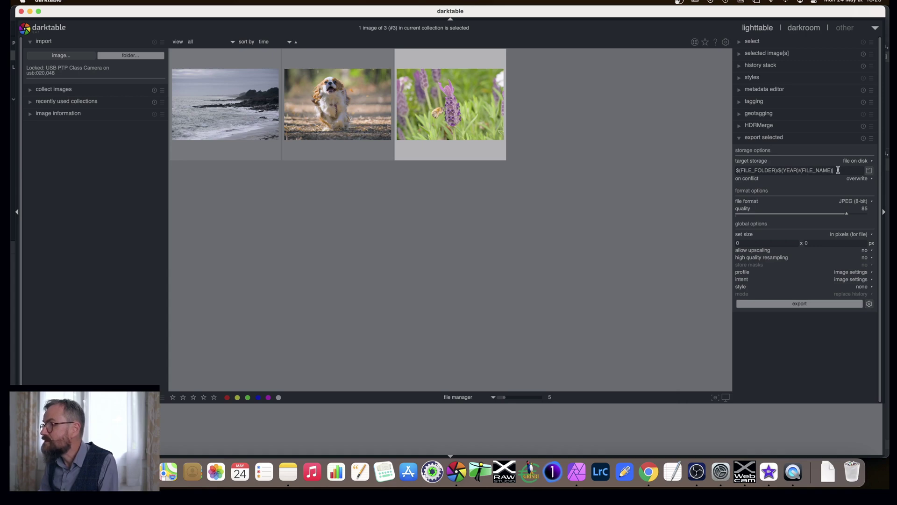
Re-export the bee photo into a new 2021 subfolder, accepting the overwrite, and check Finder.
click(812, 303)
click(503, 253)
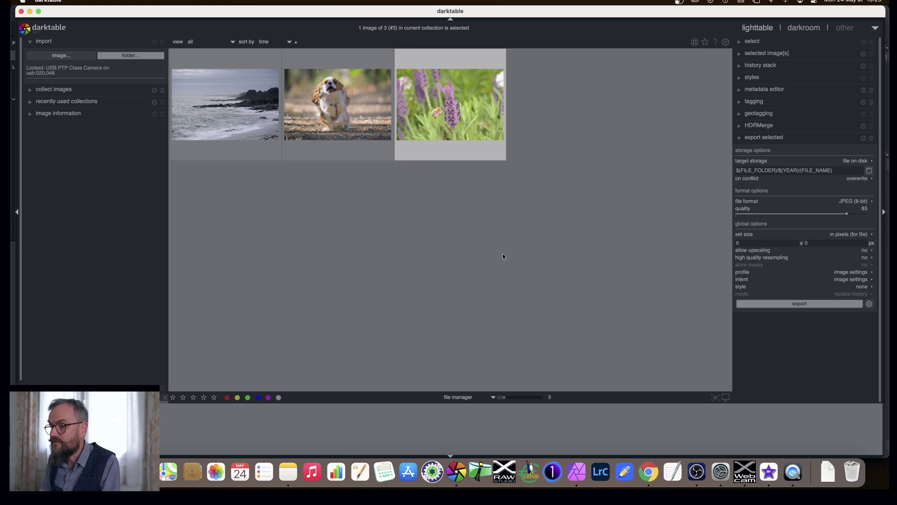
key(super+Tab)
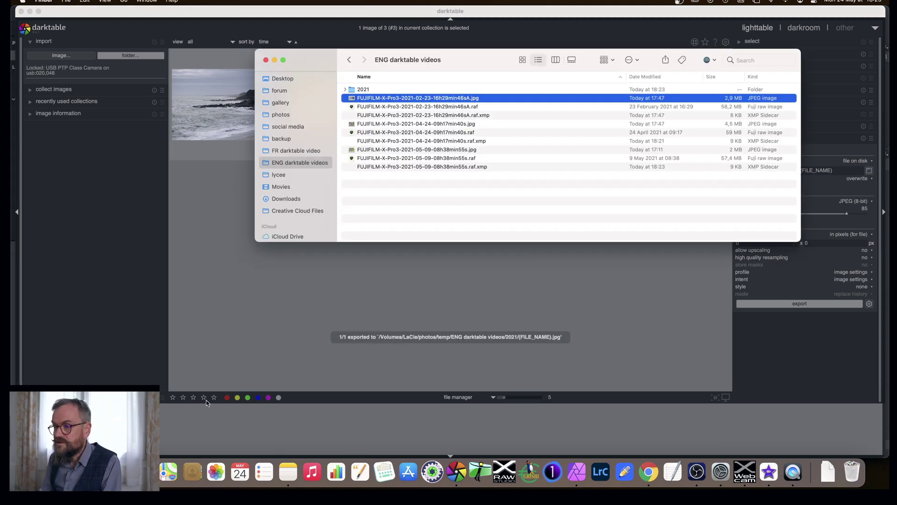
In the 2021 folder, trash the misnamed (FILE_NAME).jpg, then go back to darktable.
double_click(362, 90)
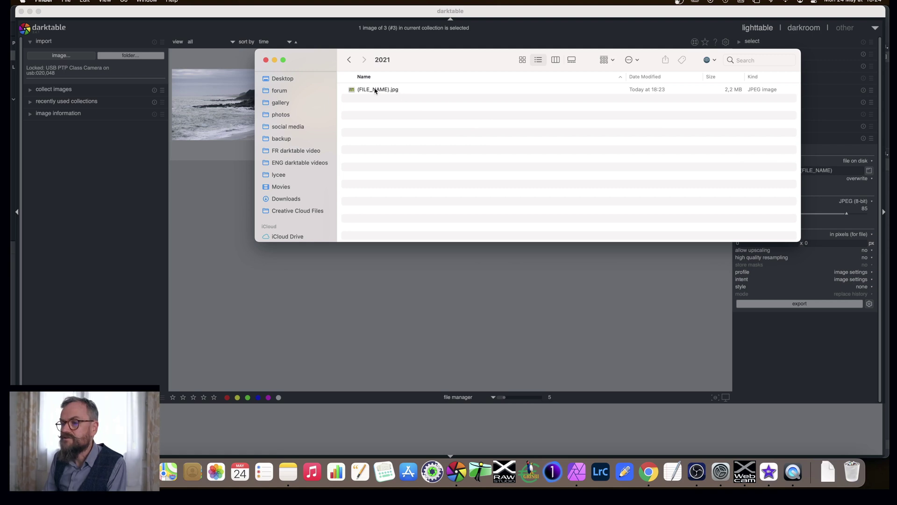
click(378, 91)
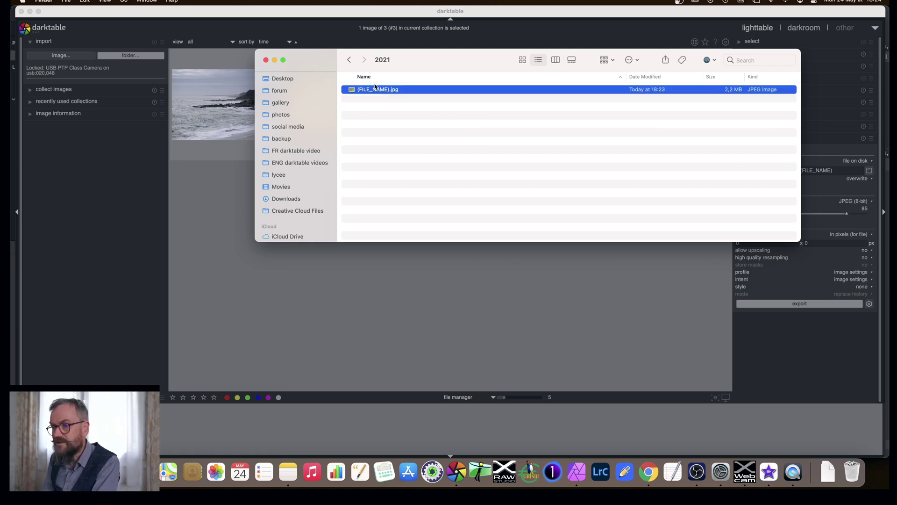
click(721, 148)
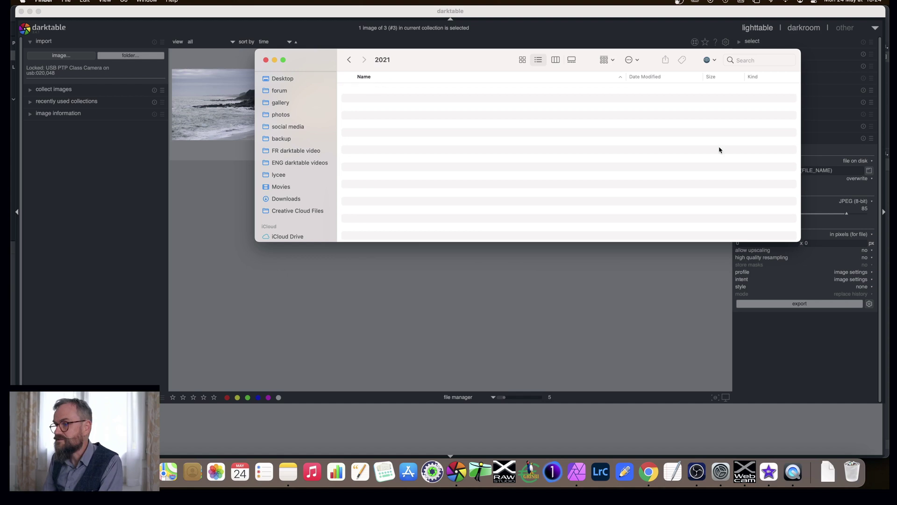
click(848, 169)
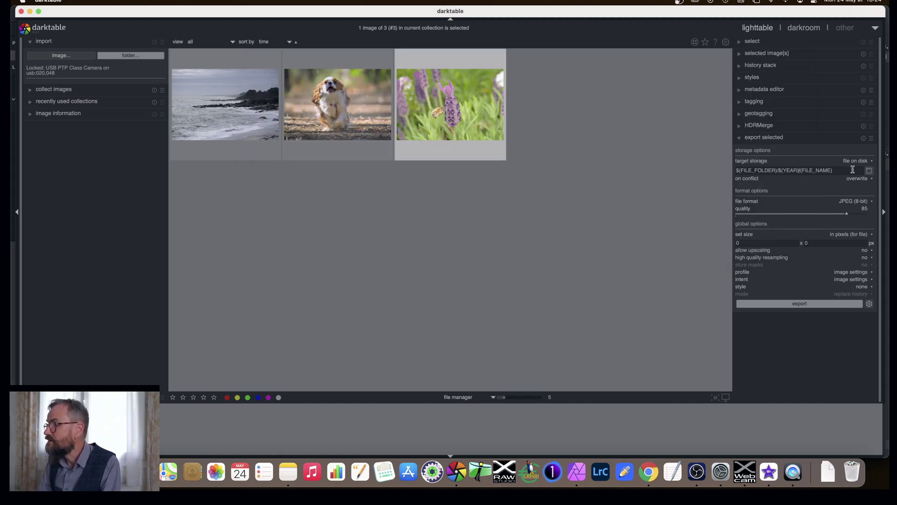
Correct the path to $(FILE_FOLDER)/$(YEAR)/$(FILE_NAME) and re-export, overwriting existing files.
text($)
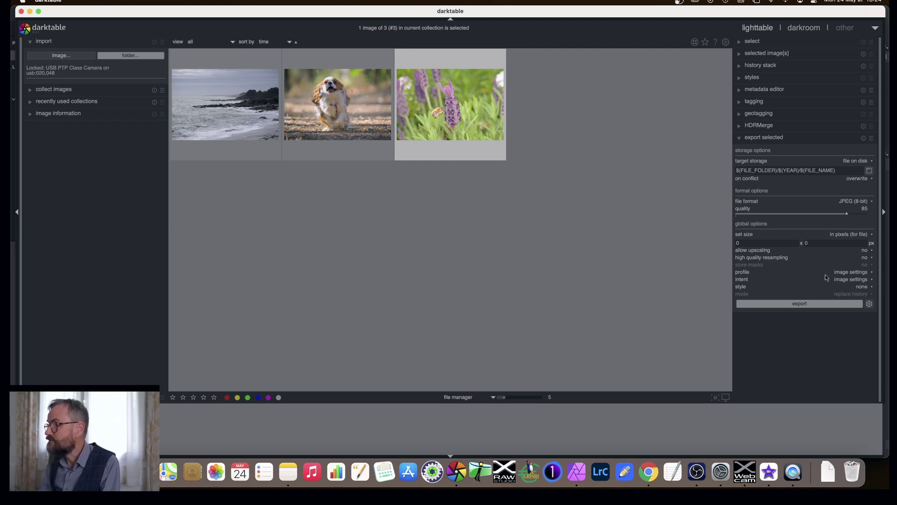
click(821, 303)
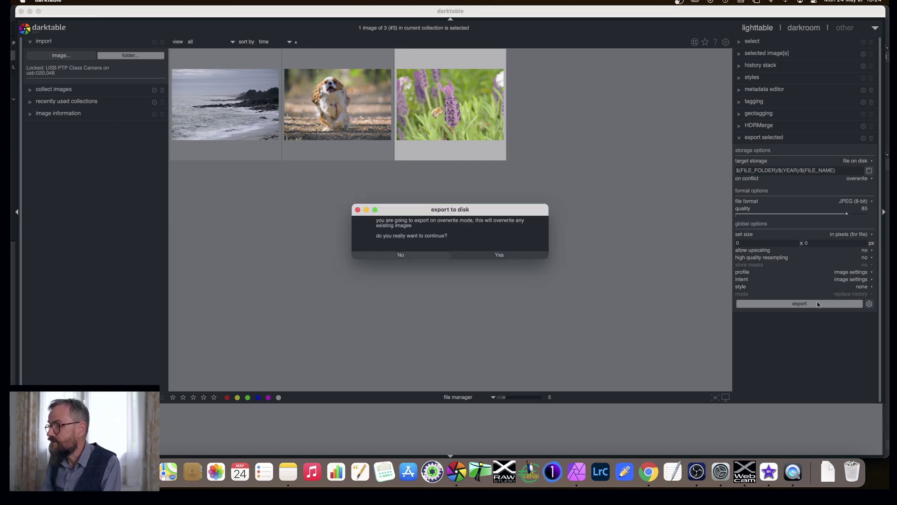
click(499, 256)
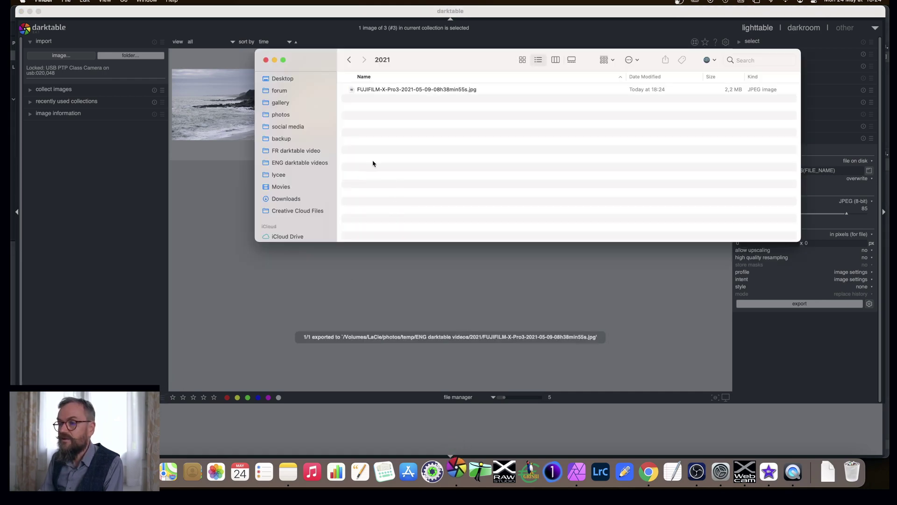
Preview the exported FUJIFILM bee JPEG in the 2021 folder with Quick Look, then return to darktable.
click(349, 60)
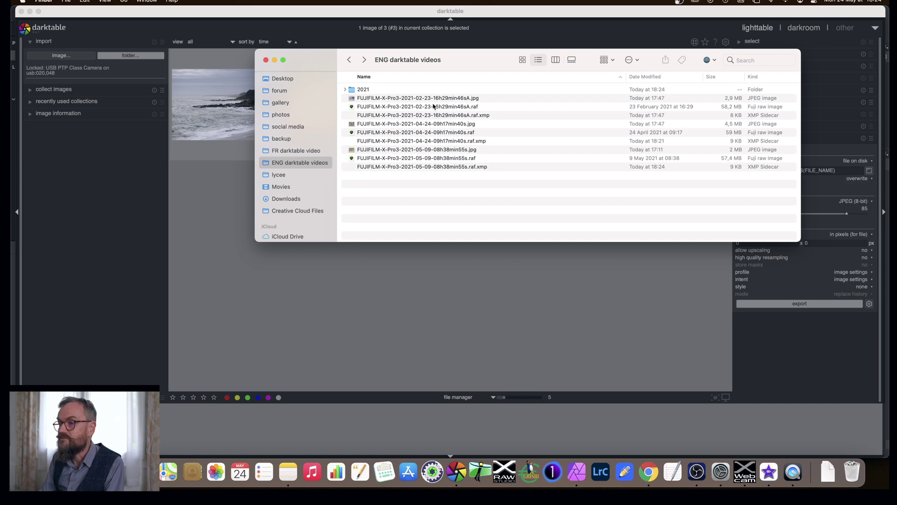
double_click(365, 91)
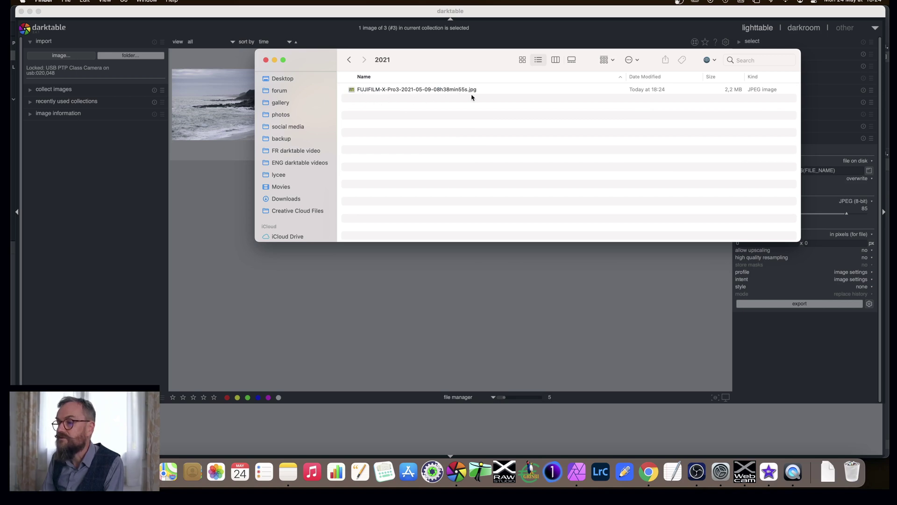
click(452, 92)
key(space)
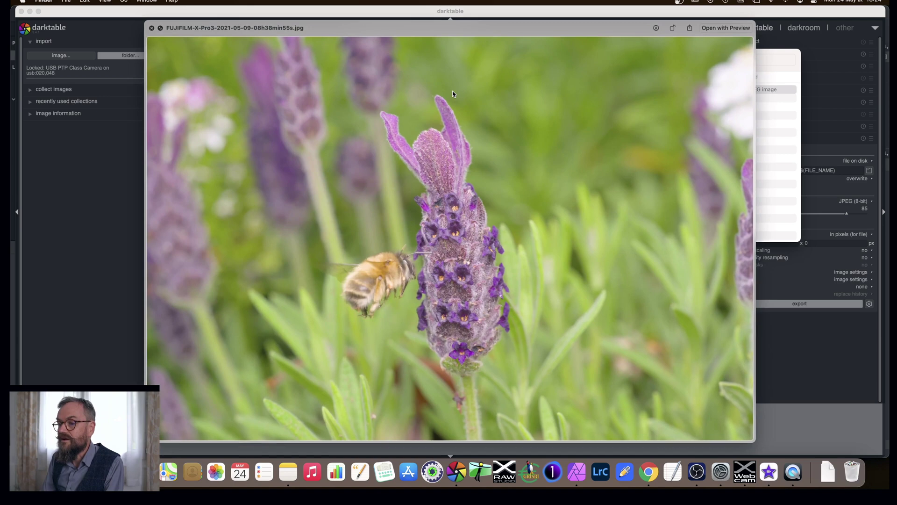
key(space)
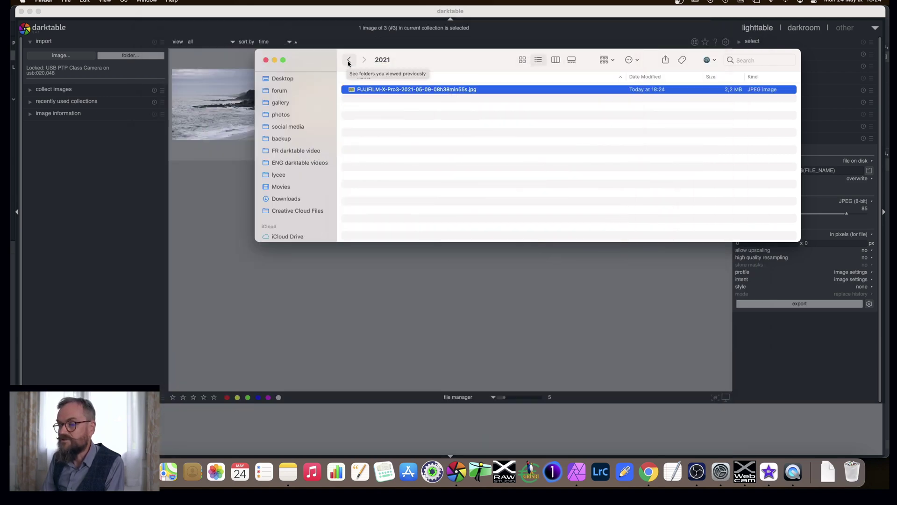
click(845, 173)
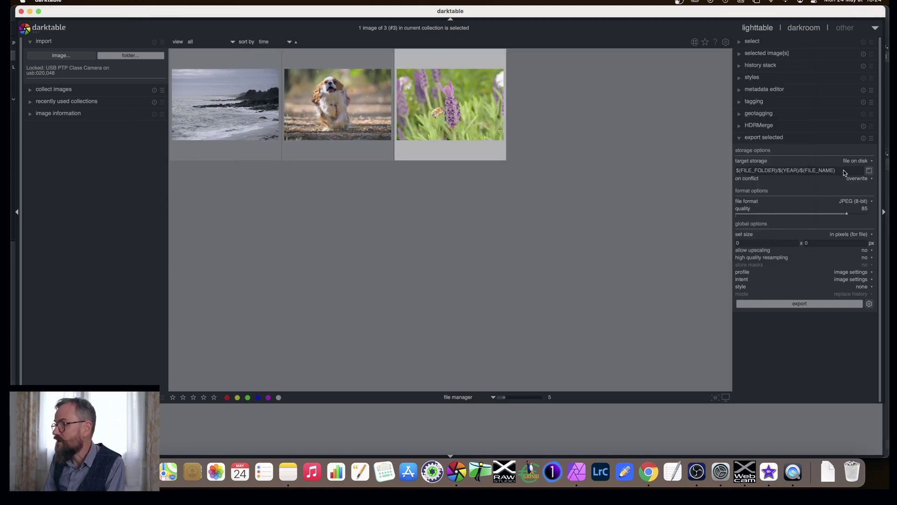
Choose the home Pictures folder as the export output destination.
click(869, 171)
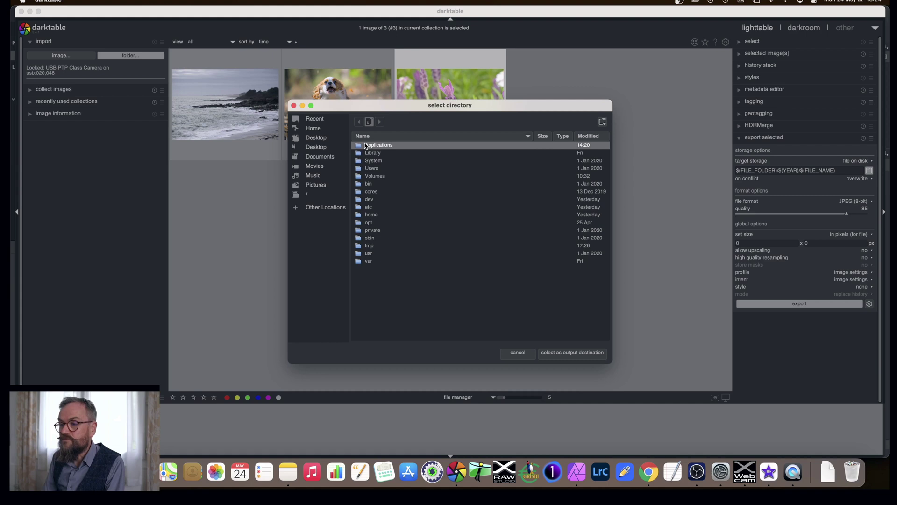
click(317, 133)
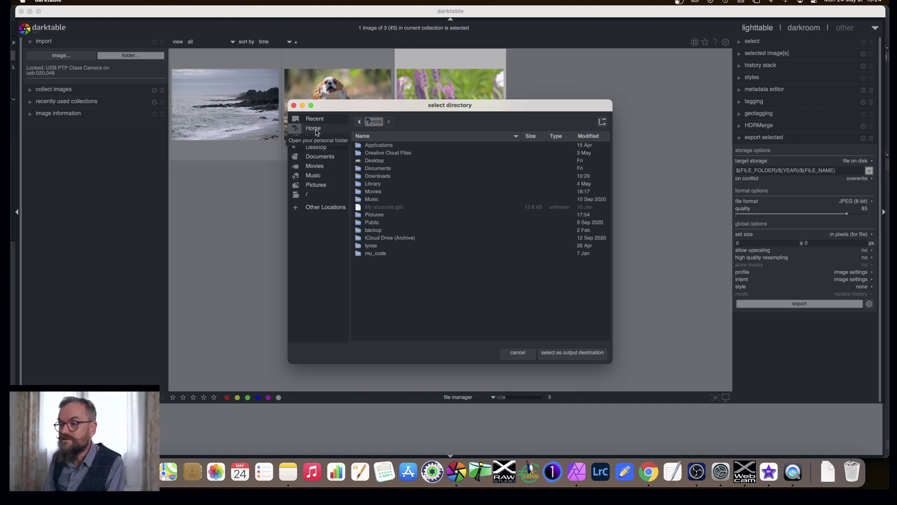
click(383, 216)
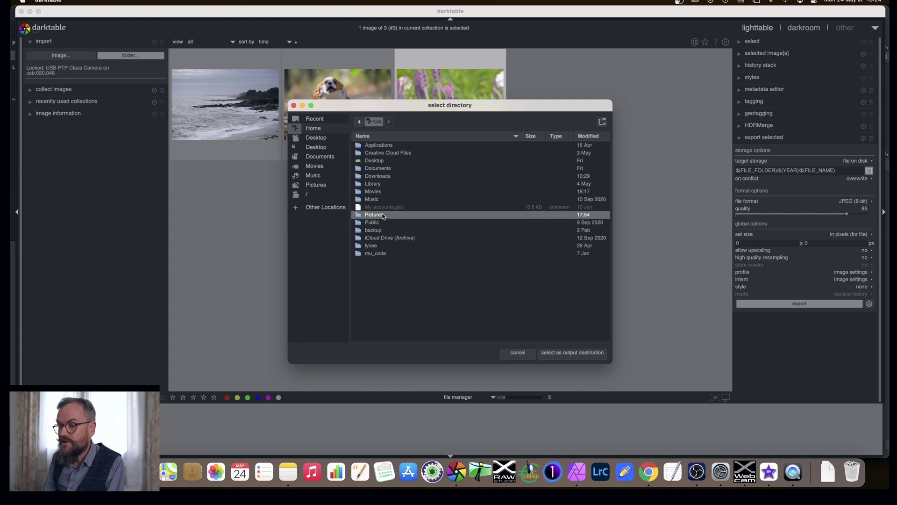
click(587, 354)
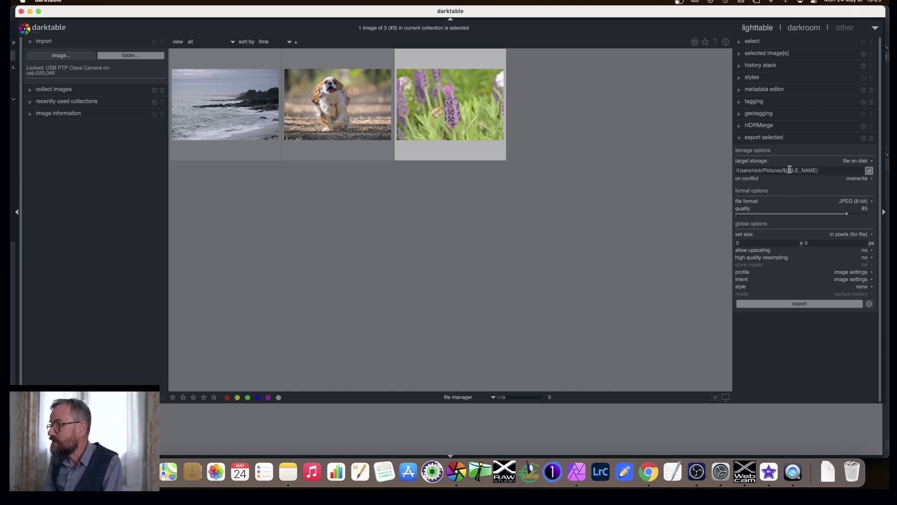
Rename the export target to photo and export to Pictures, overwriting the existing file.
drag(784, 170, 842, 168)
key(BackSpace)
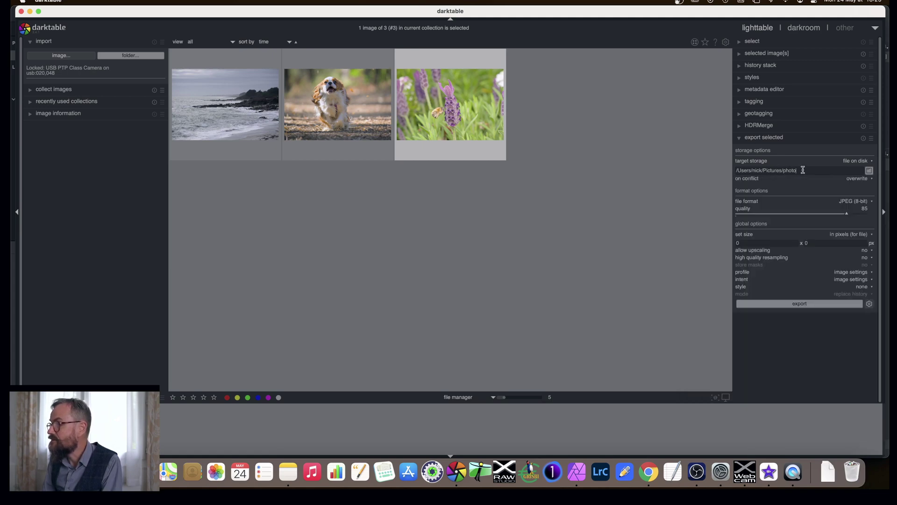
click(800, 304)
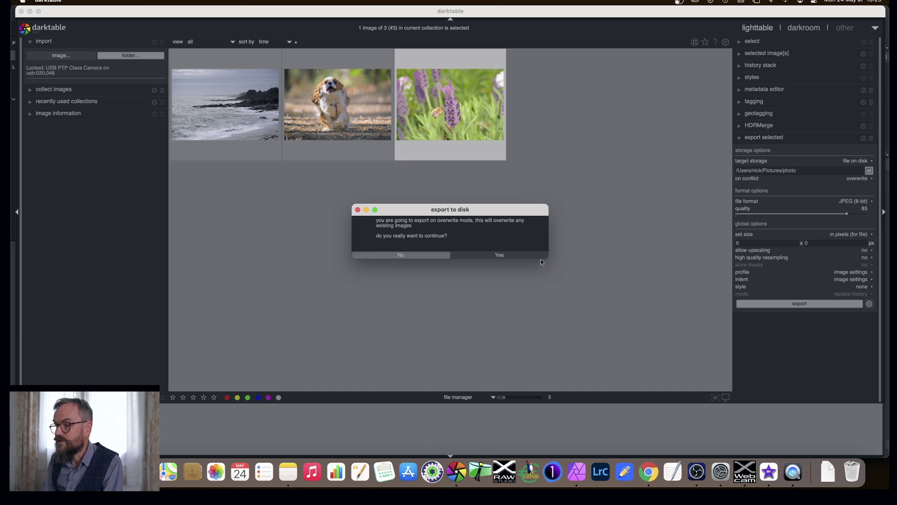
click(523, 255)
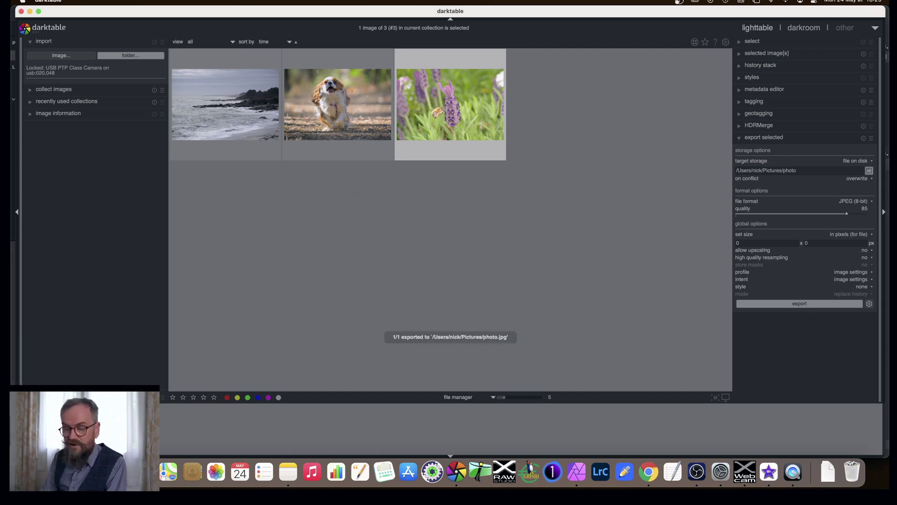
key(super+Tab)
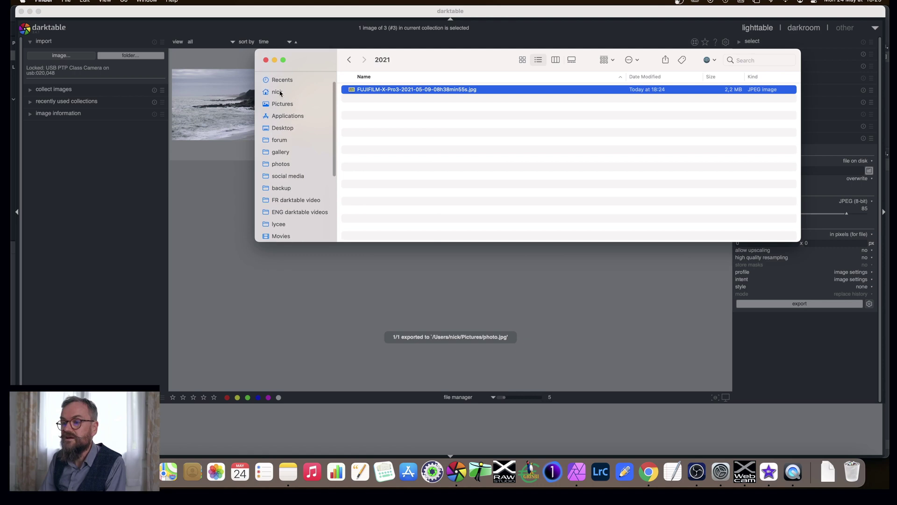
Open home > Pictures and preview photo.jpg full size with Quick Look.
click(280, 93)
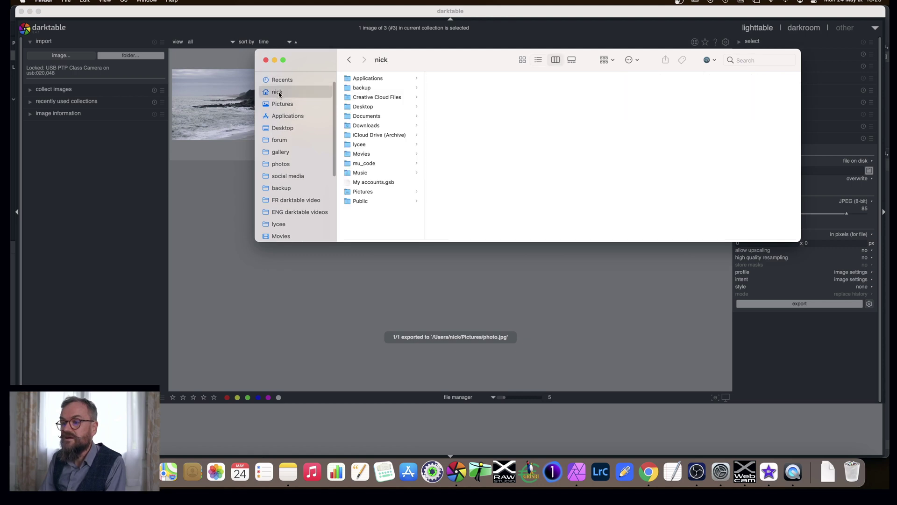
click(369, 193)
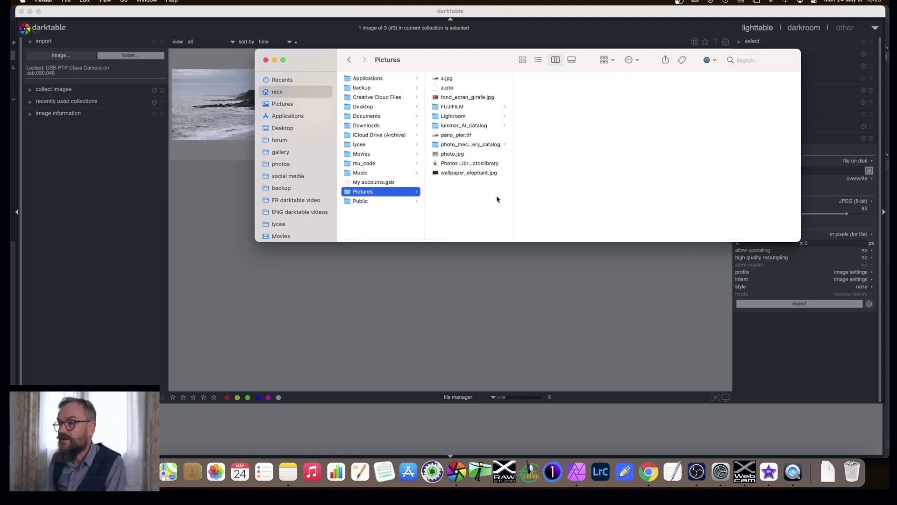
click(451, 155)
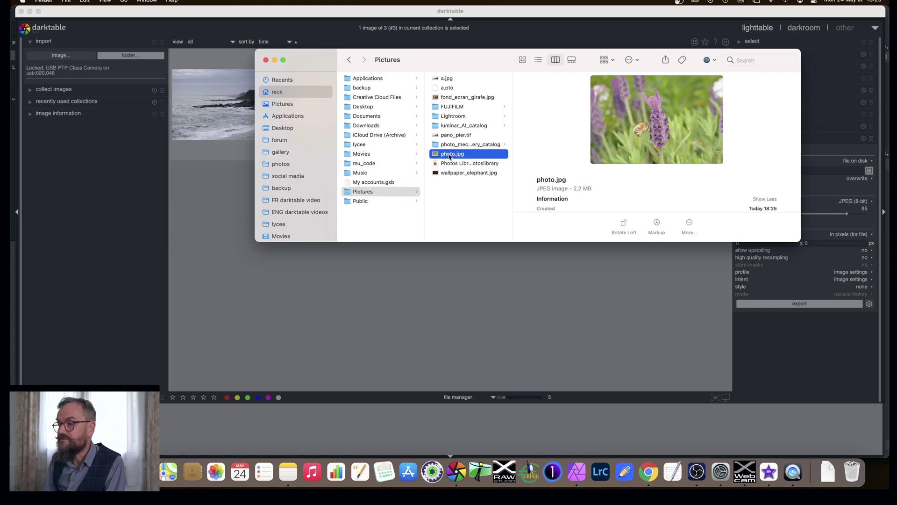
key(space)
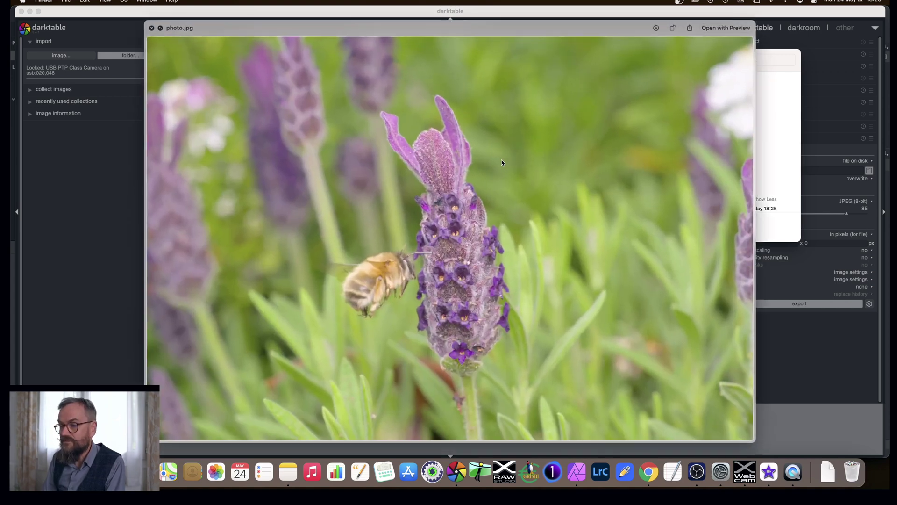
key(space)
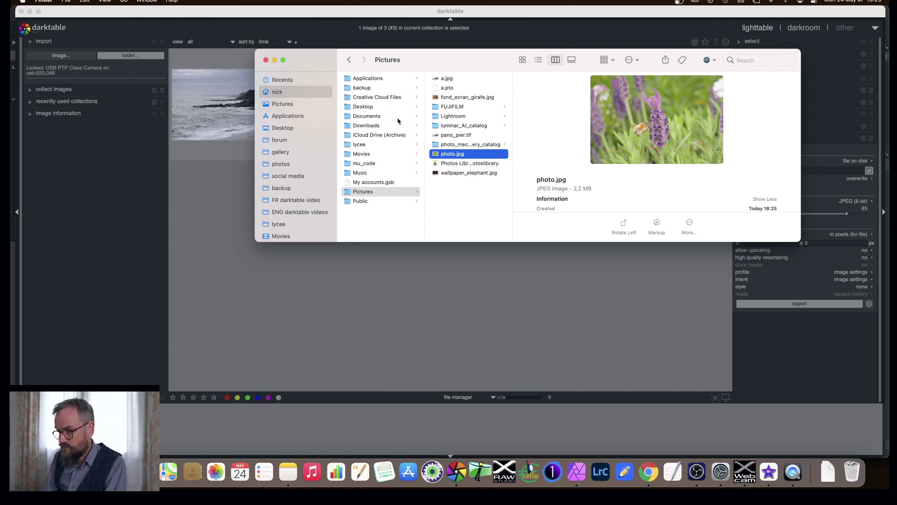
Apply the jpg same folder preset, then the tiff same folder preset (16-bit TIFF, _dk suffix).
click(237, 209)
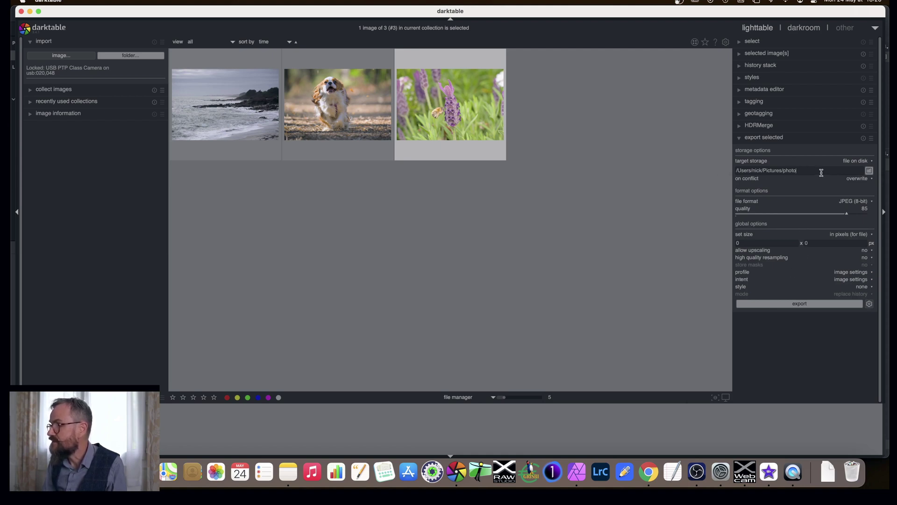
click(871, 138)
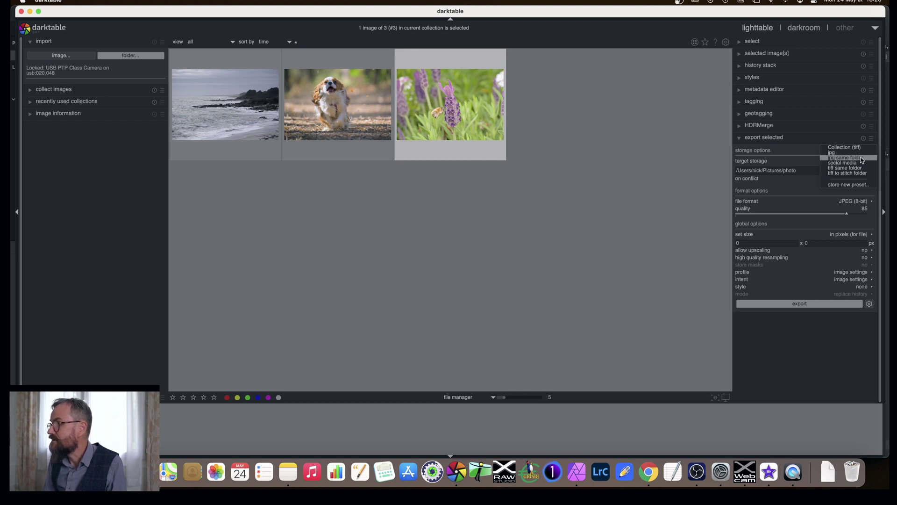
click(862, 158)
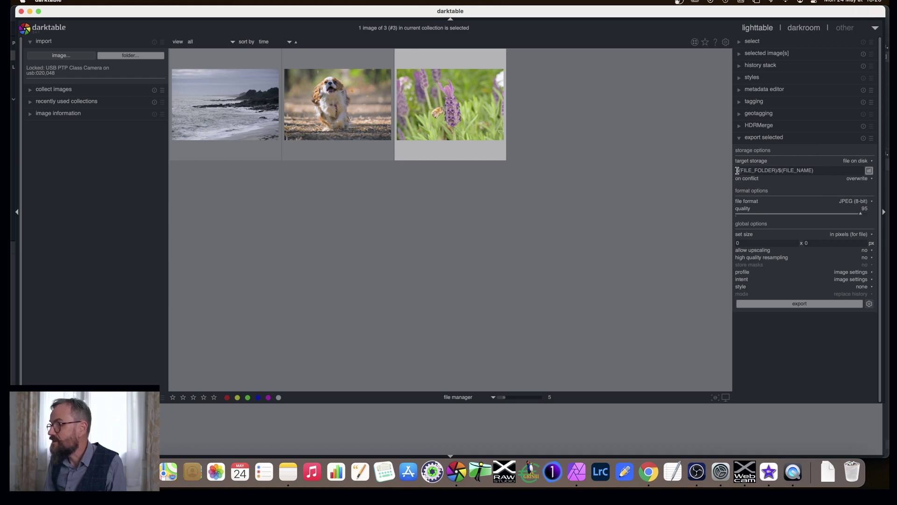
click(872, 139)
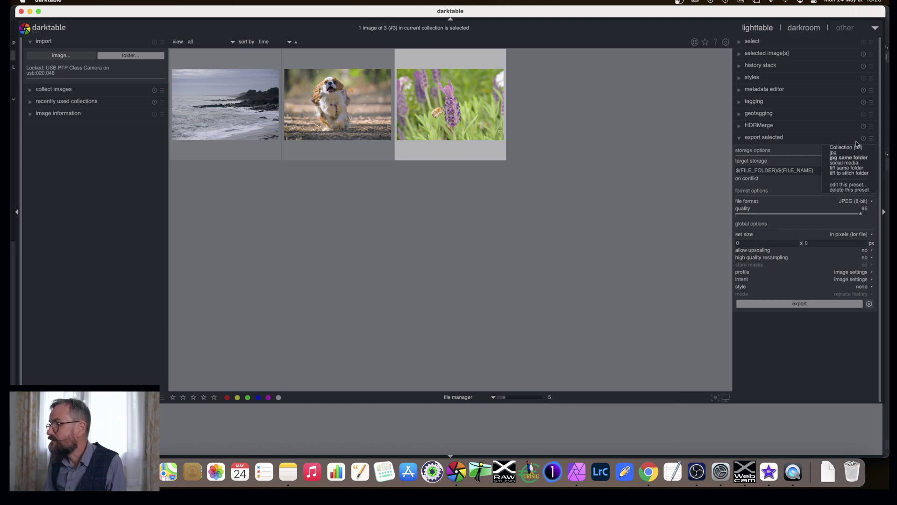
click(851, 169)
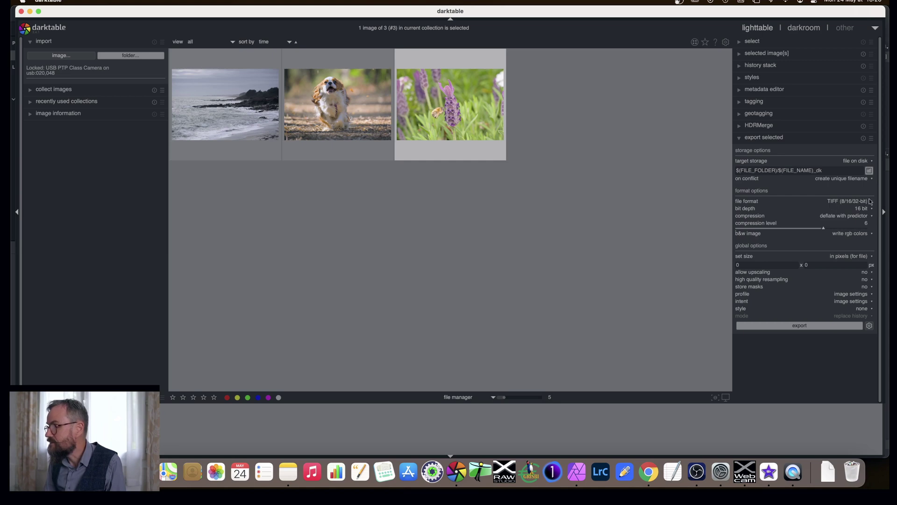
mouse_move(830, 170)
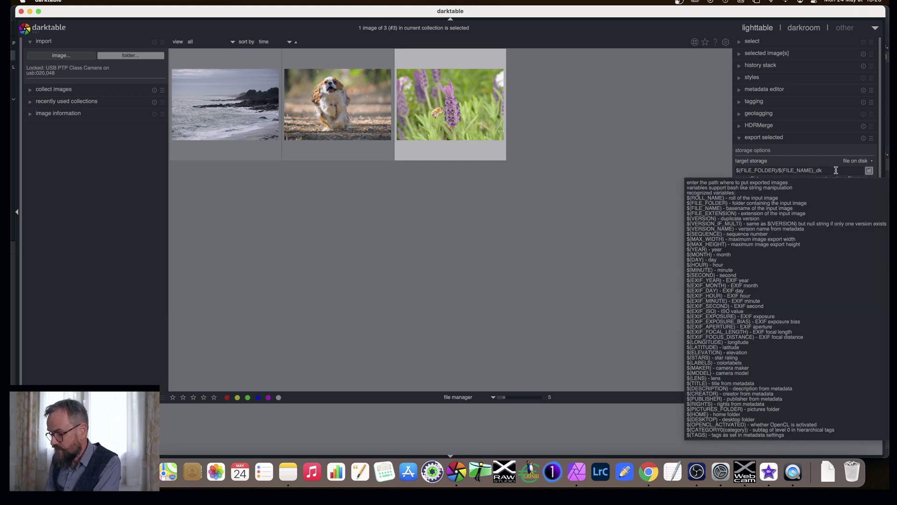
click(839, 170)
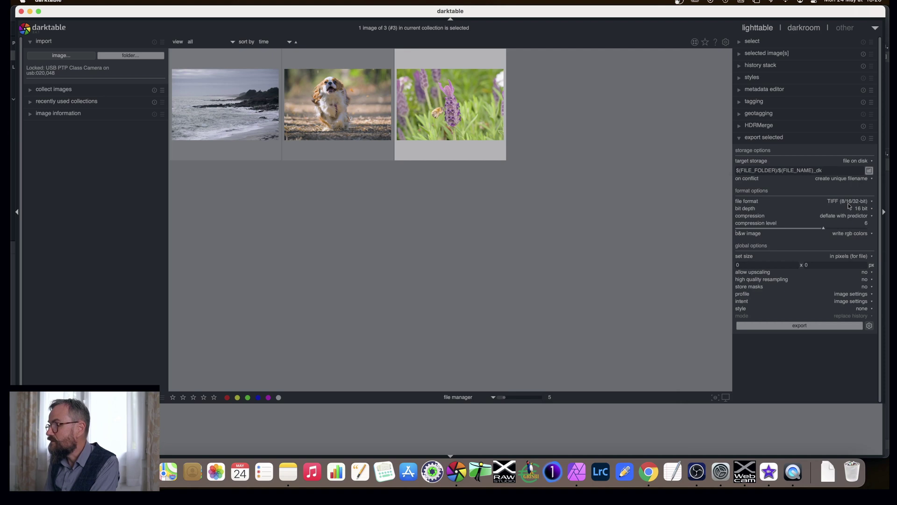
Switch the format to JPEG (8-bit) and store the settings as a preset named 'new preset'.
click(850, 206)
click(831, 170)
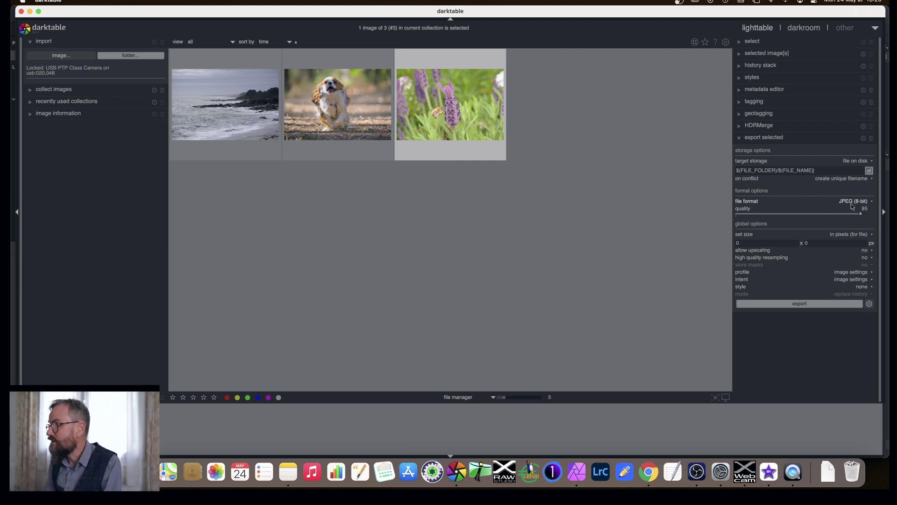
click(872, 138)
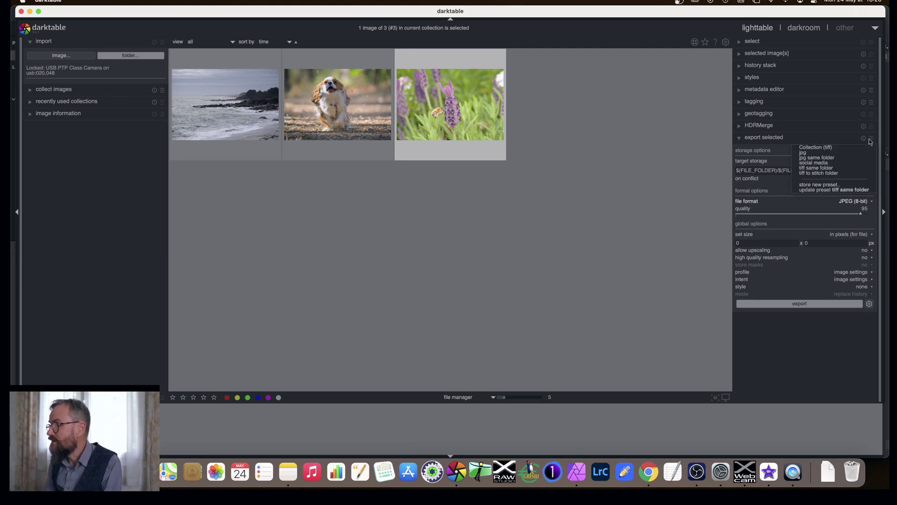
click(823, 186)
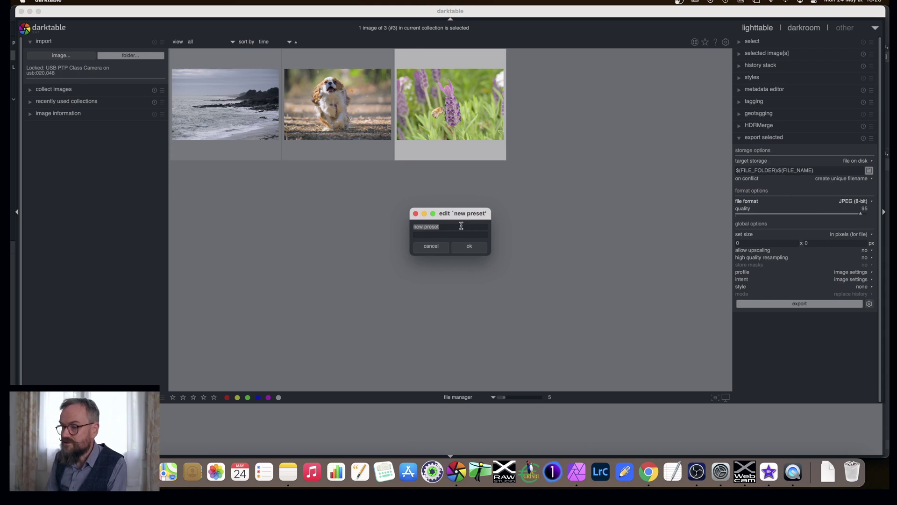
text(ne)
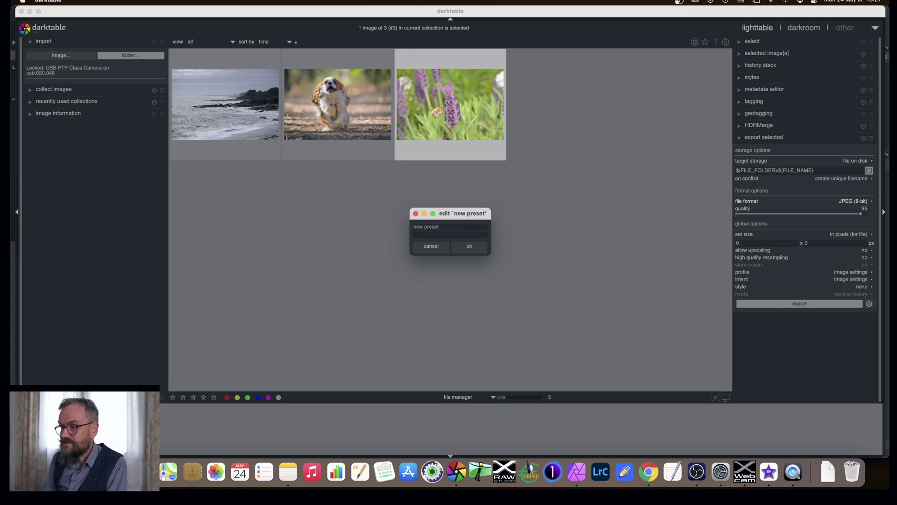
click(466, 247)
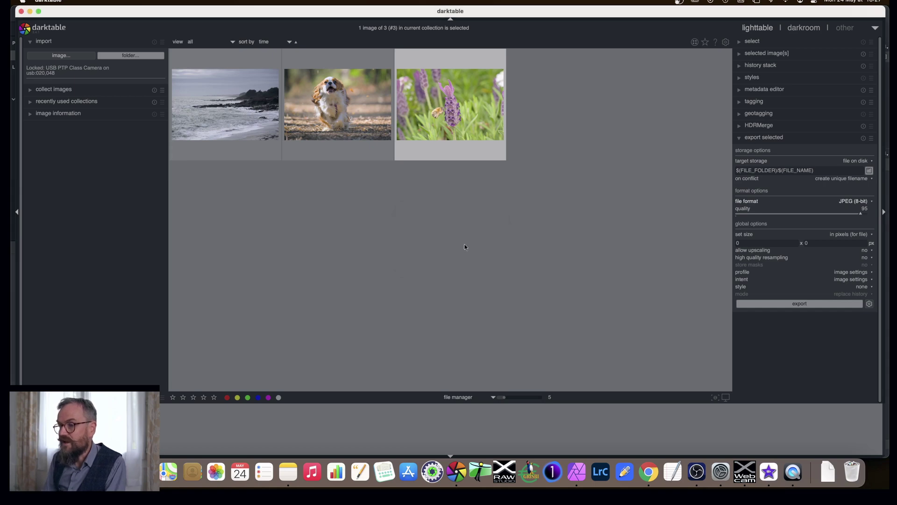
Try the export presets, then apply the JPEG preset (8-bit, $(FILE_FOLDER)/$(FILE_NAME)).
click(871, 139)
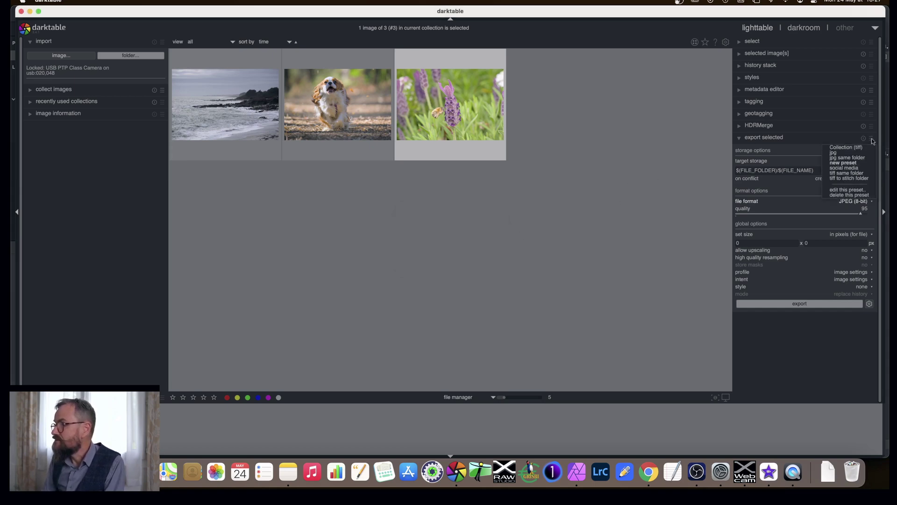
click(852, 163)
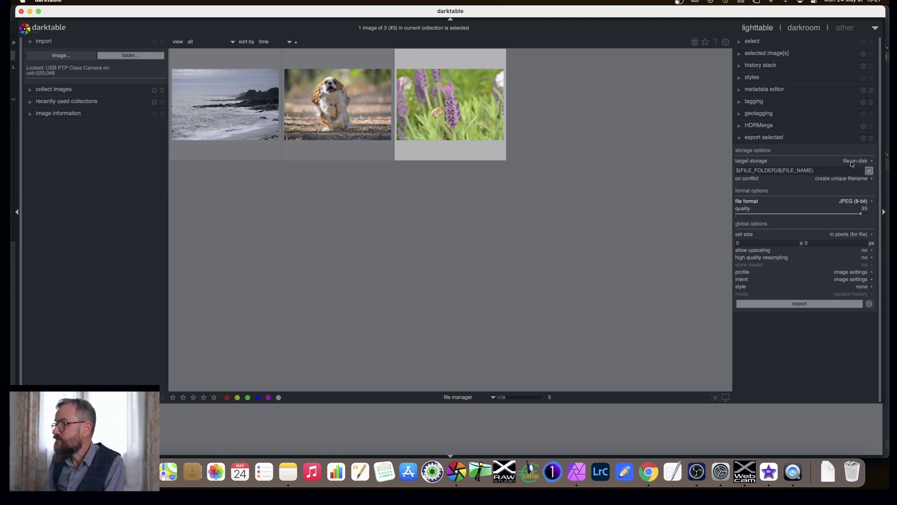
click(871, 139)
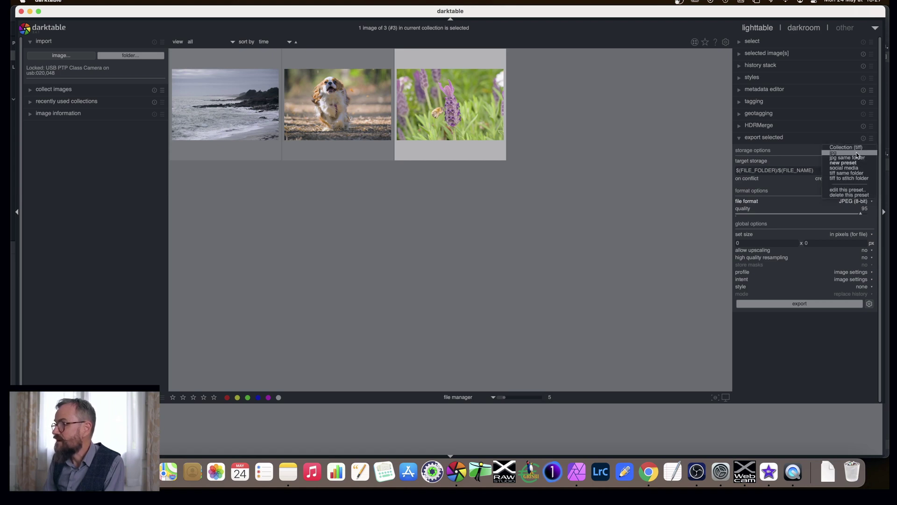
click(853, 180)
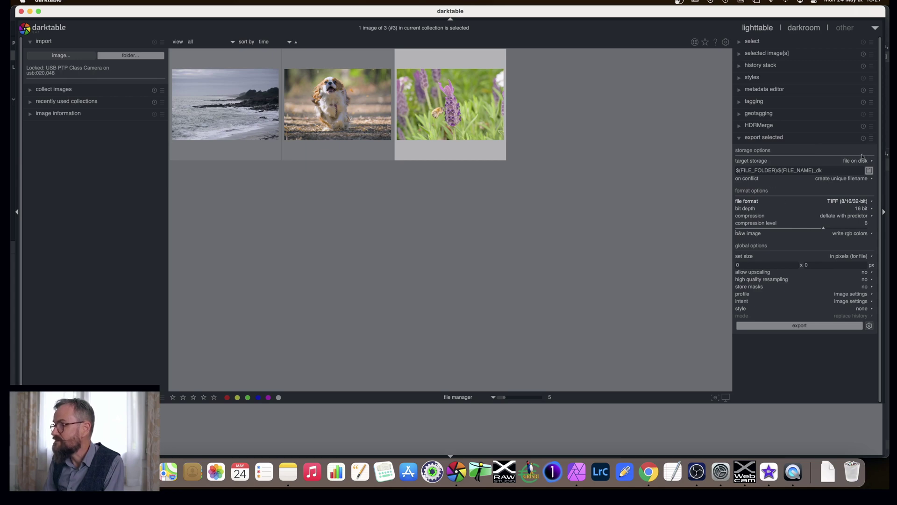
click(871, 139)
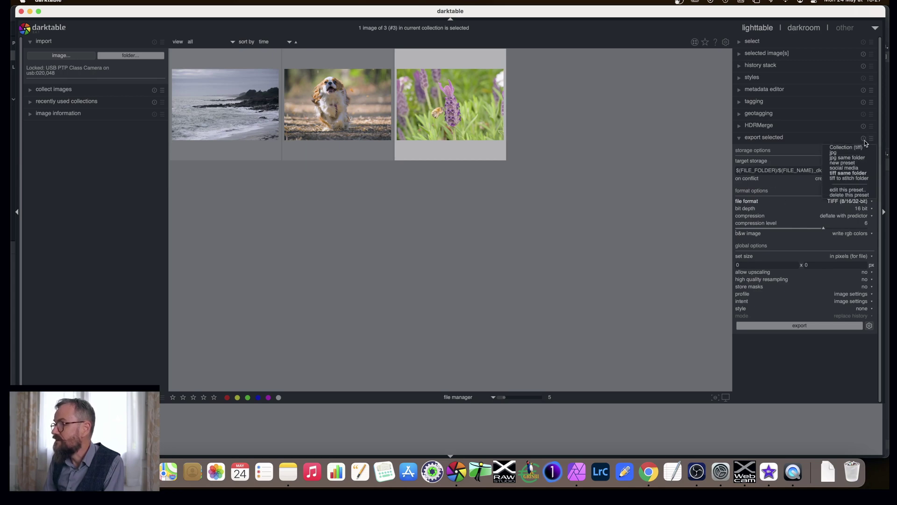
click(848, 164)
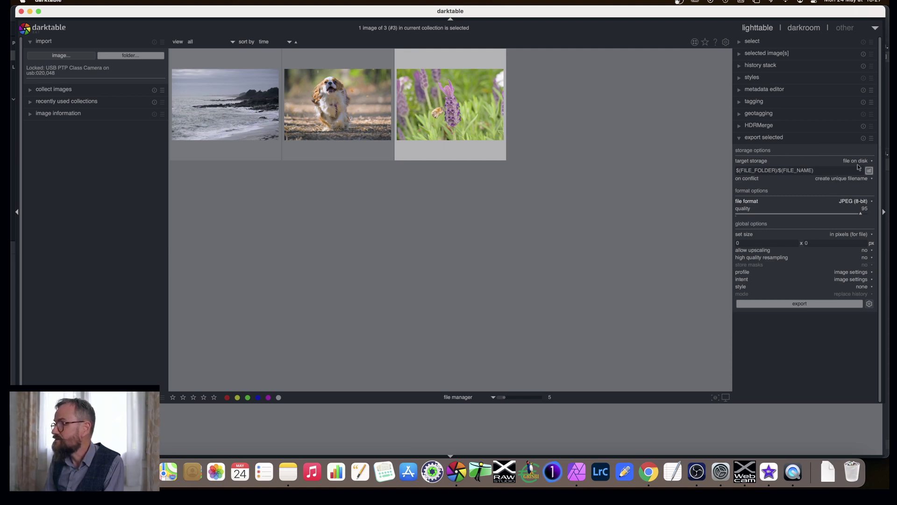
mouse_move(846, 171)
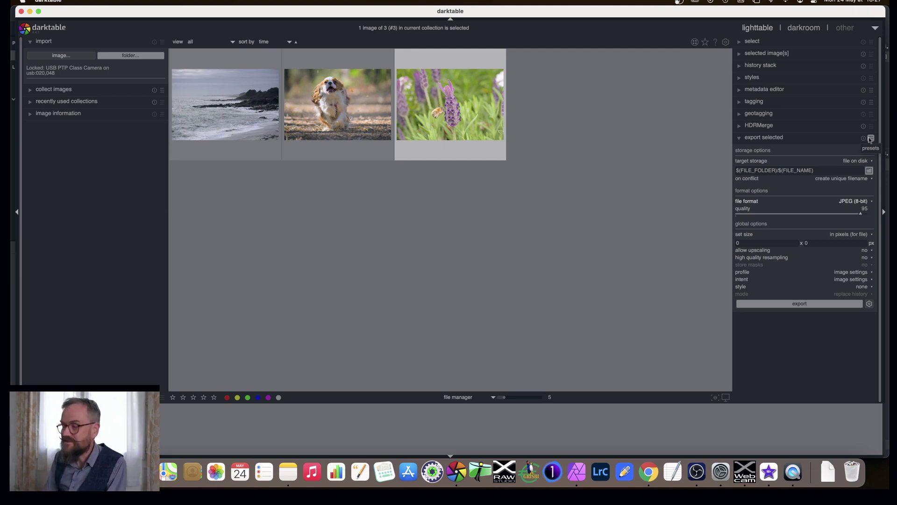
click(726, 43)
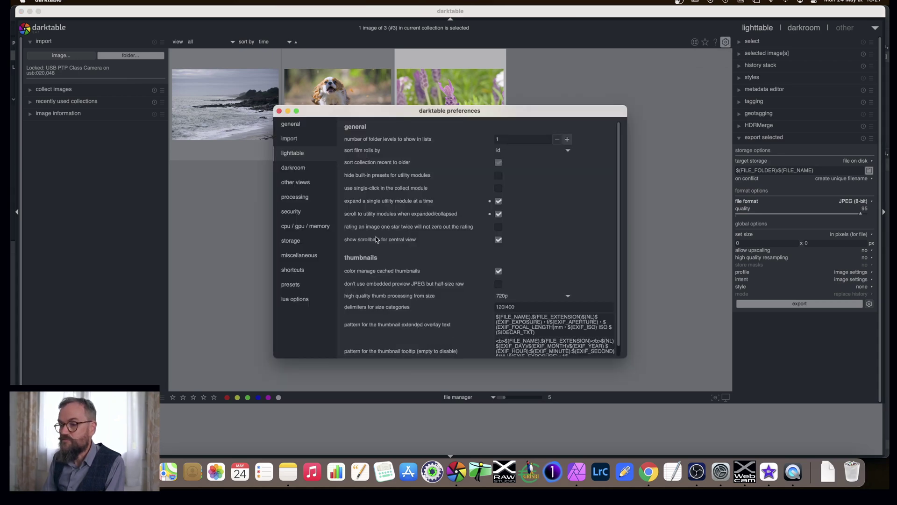
click(294, 285)
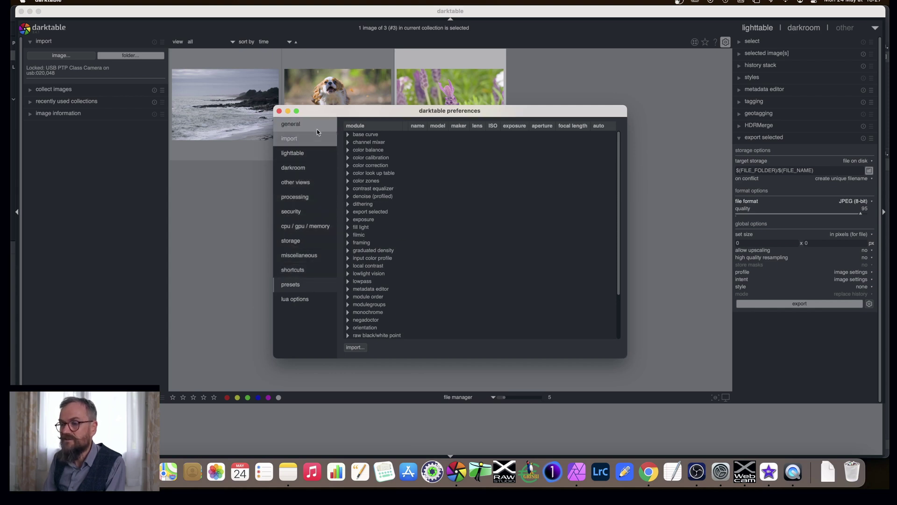
click(279, 111)
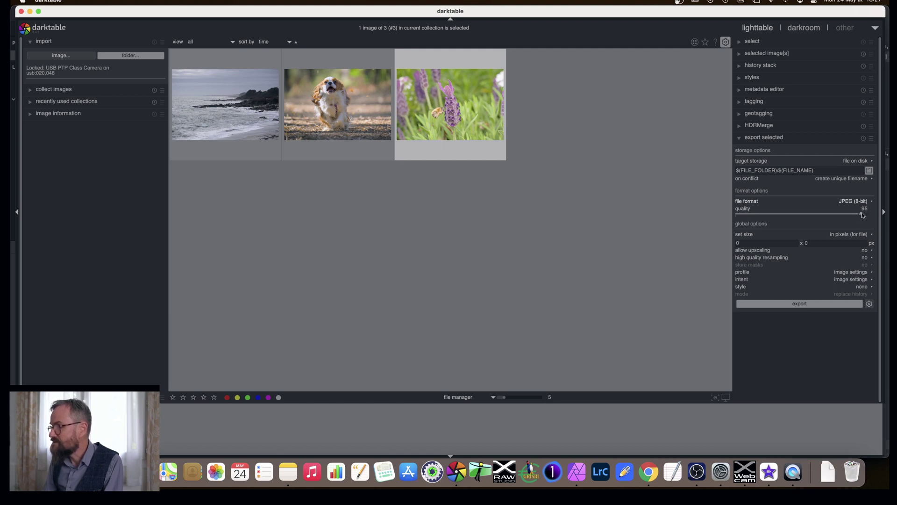
Export the bee photo at JPEG quality 100 with '-100' appended to the file name.
drag(862, 212, 870, 213)
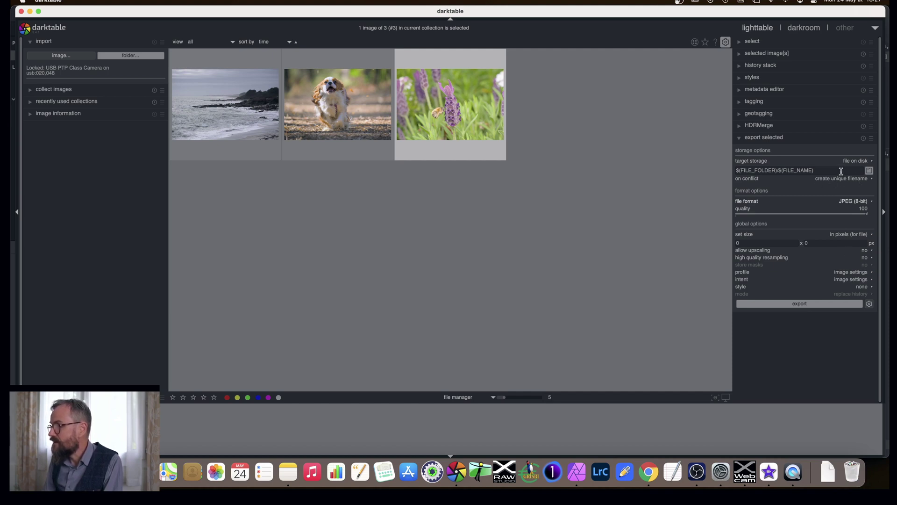
text(-)
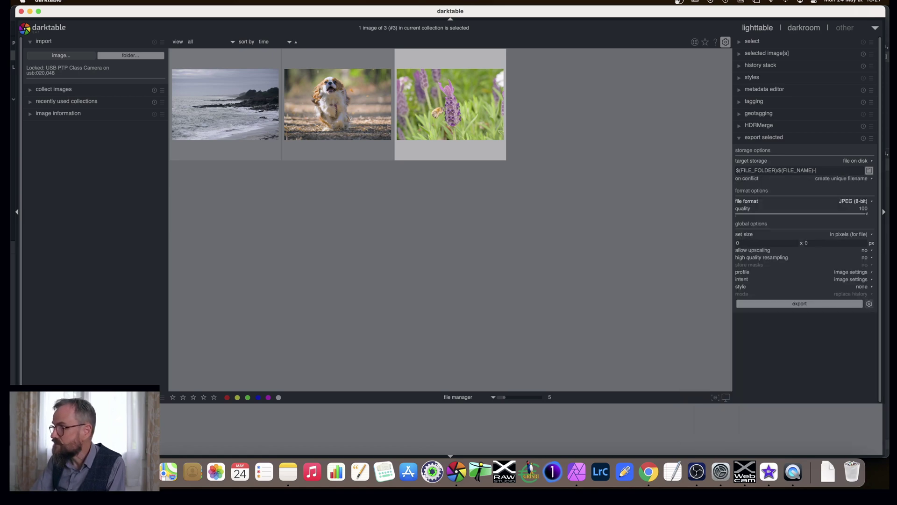
text(100)
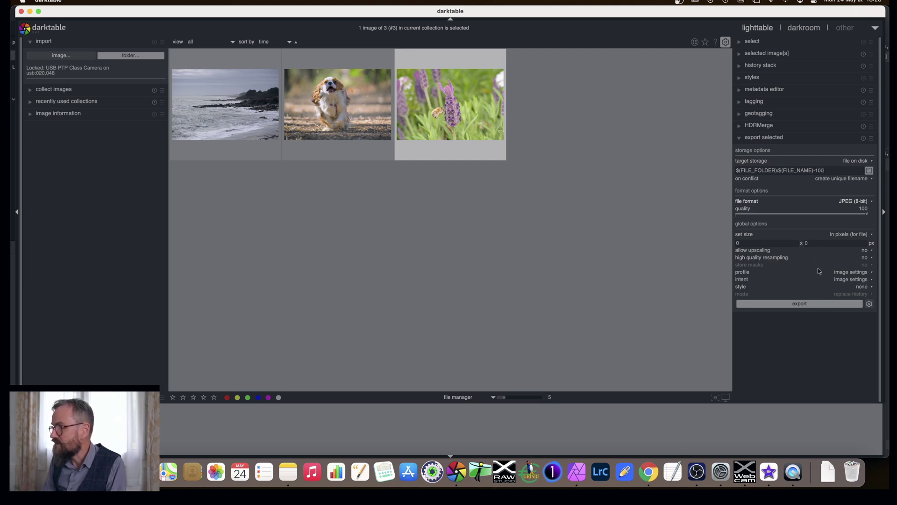
click(809, 305)
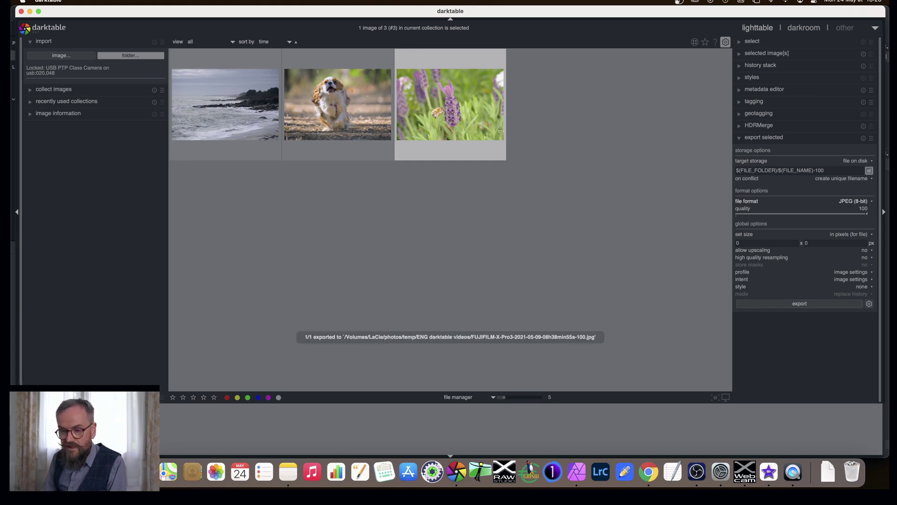
Find the 32.2 MB -100.jpg in the ENG darktable videos folder, then return to darktable.
key(super+Tab)
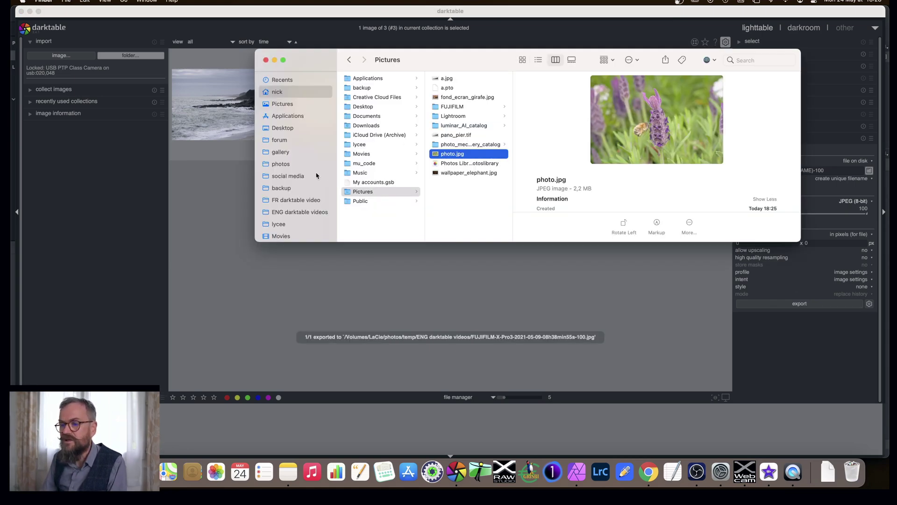
click(303, 212)
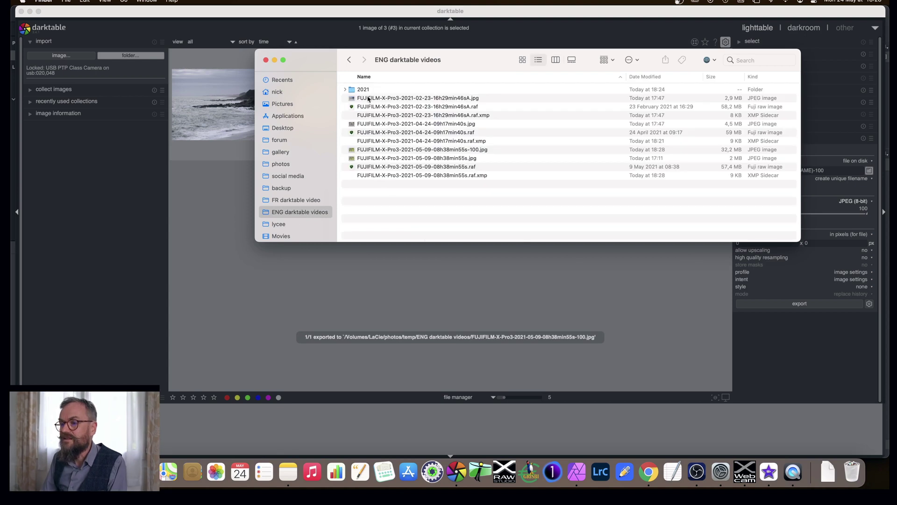
click(444, 150)
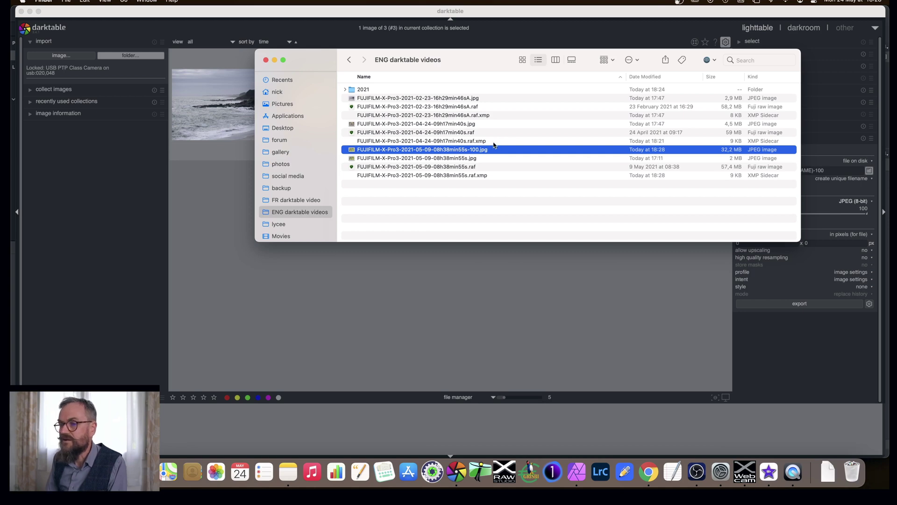
click(495, 249)
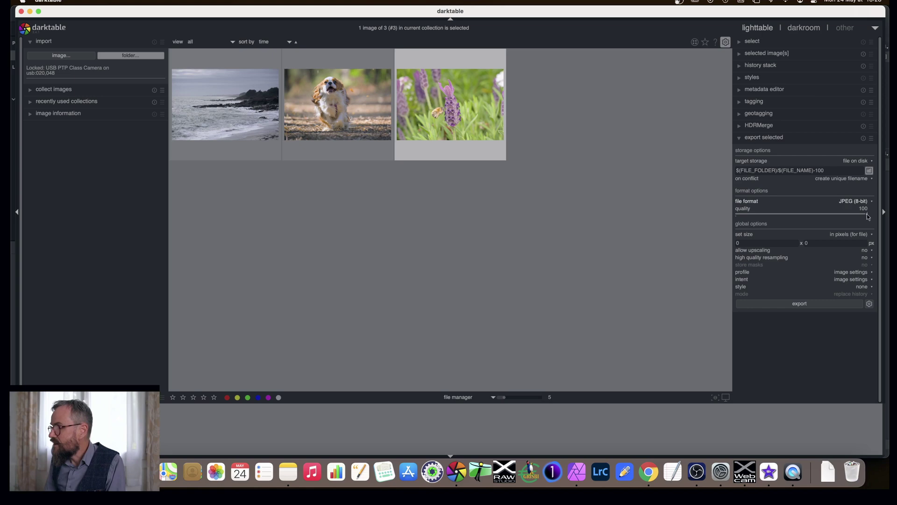
Export at JPEG quality 85 with the file name ending changed to -85, then view it in Finder.
drag(867, 217, 848, 218)
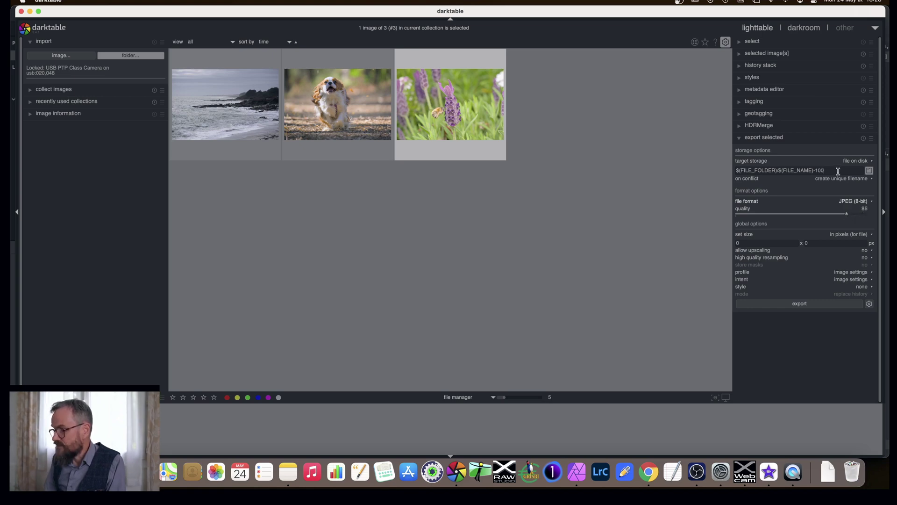
key(BackSpace)
key(BackSpace)
key(BackSpace)
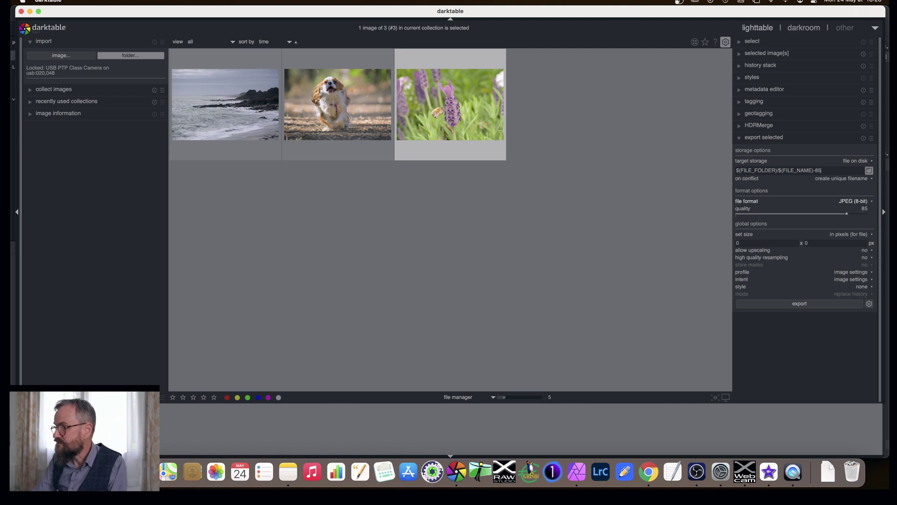
click(804, 304)
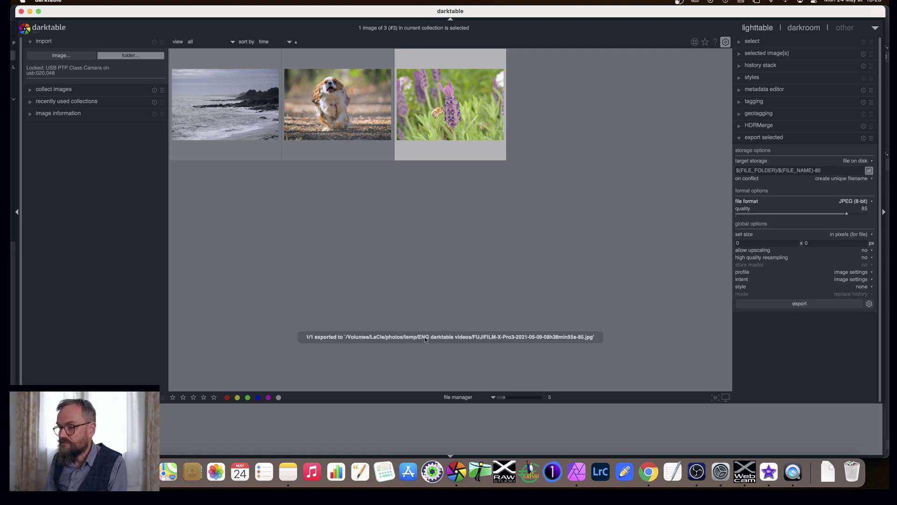
key(super+Tab)
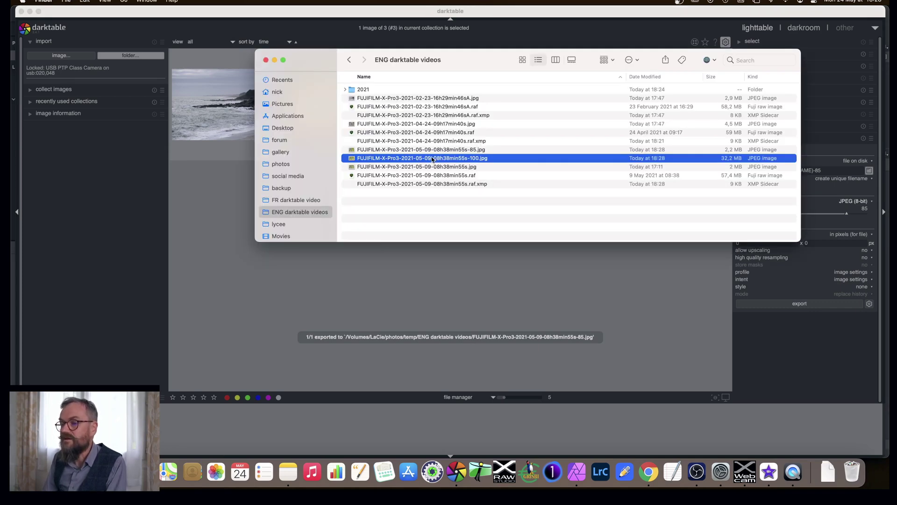
Flip between full-size Quick Look previews of the -85 and -100 JPEGs, then close the preview.
click(481, 151)
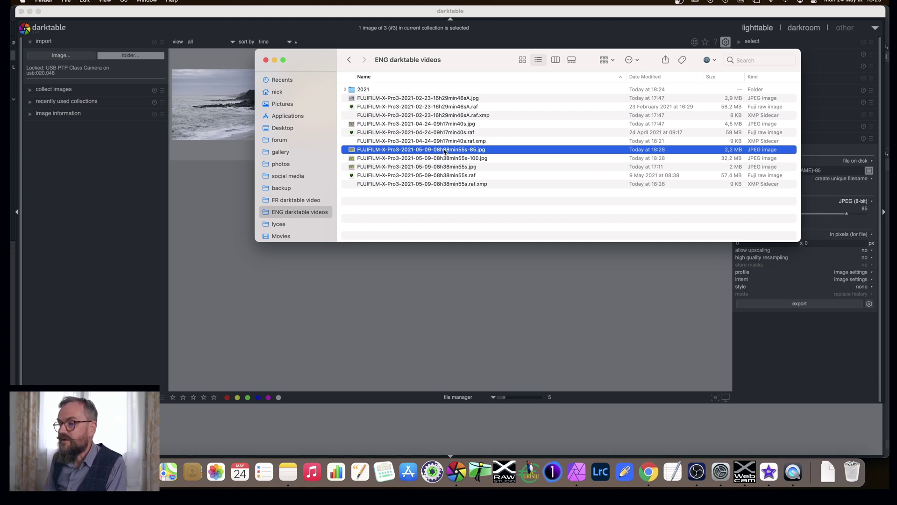
key(space)
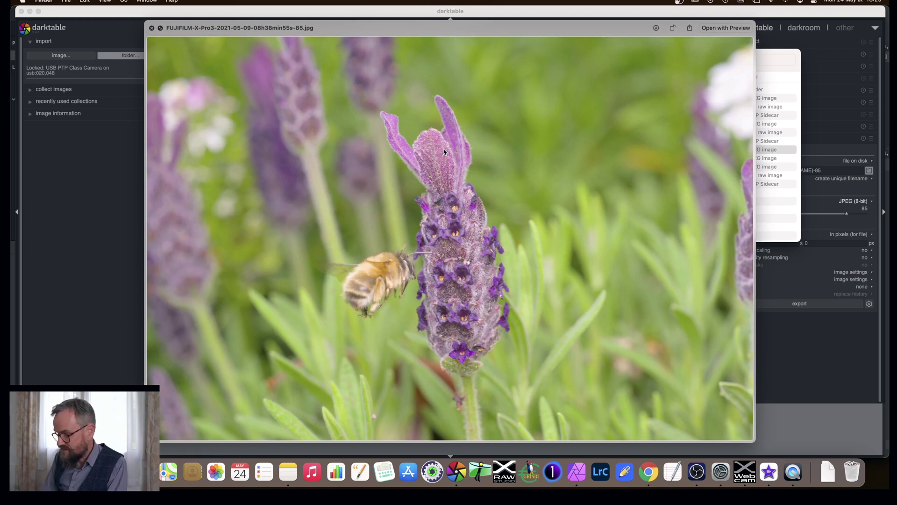
key(Down)
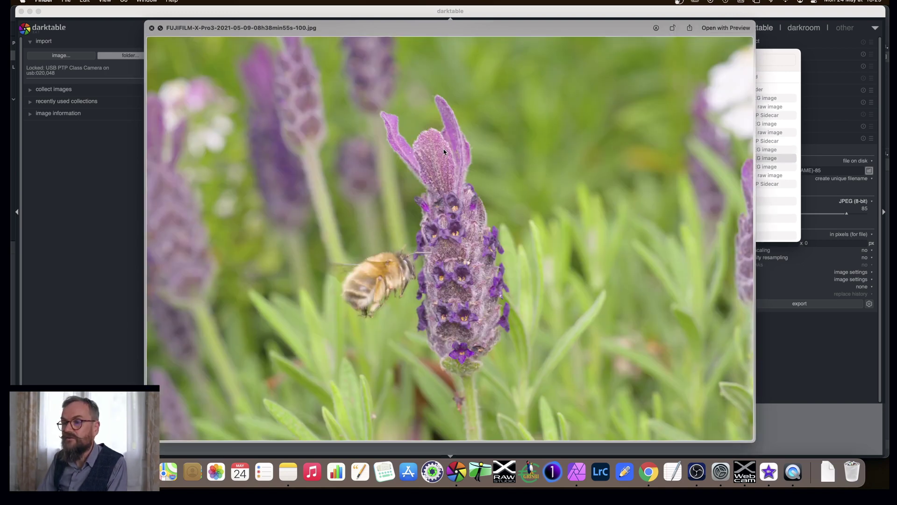
key(Up)
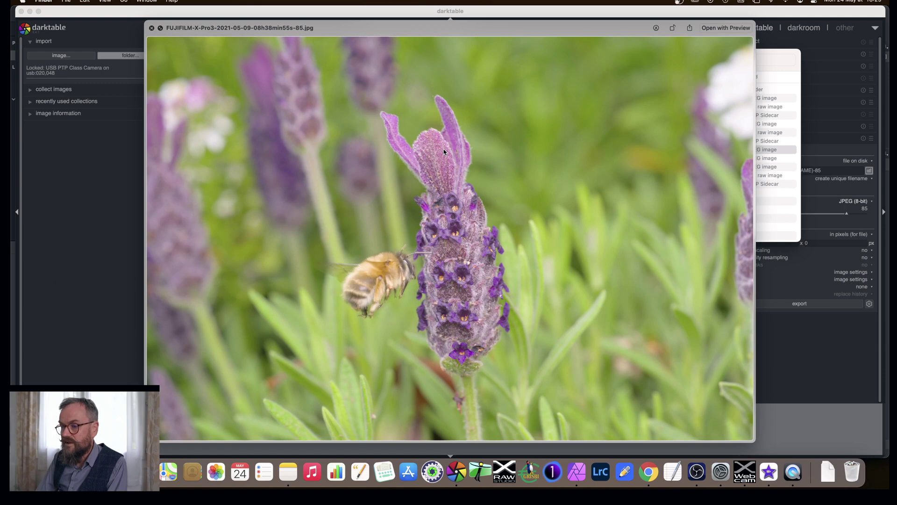
key(Down)
key(Up)
key(Down)
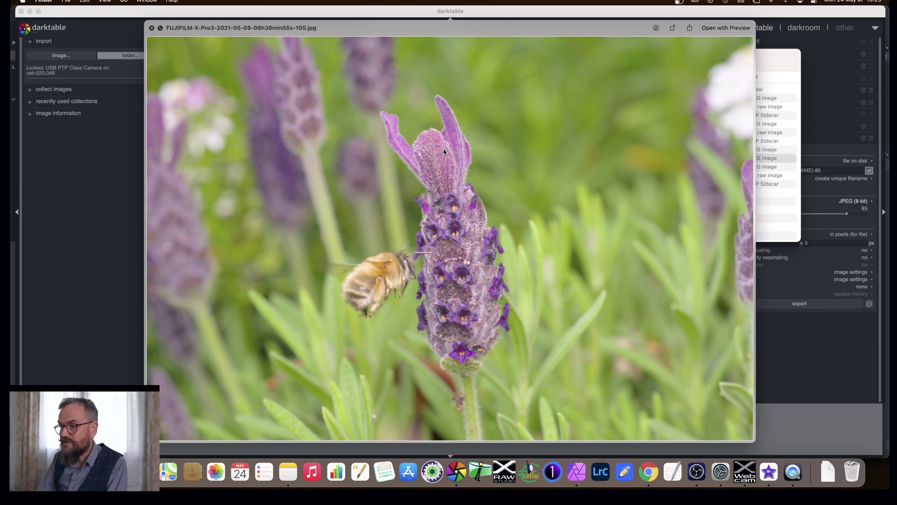
key(Up)
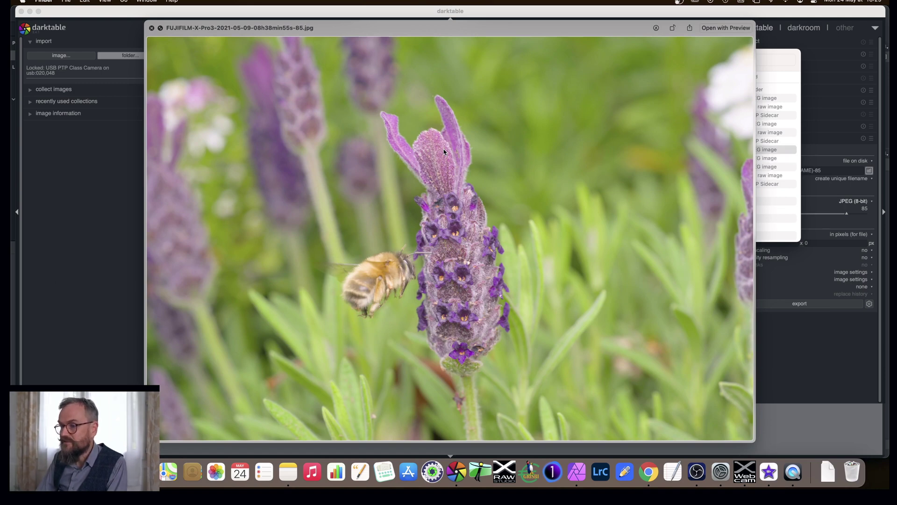
click(152, 29)
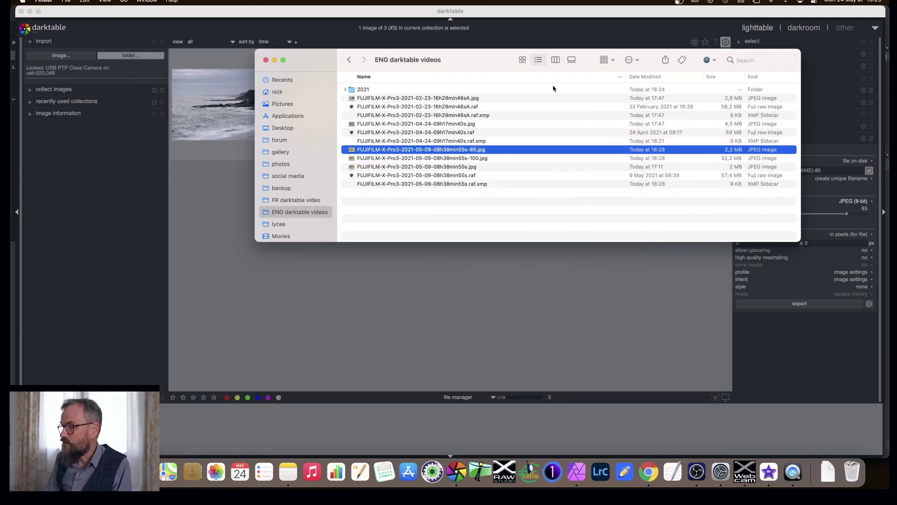
Export at JPEG quality 70 with the file name ending changed to -70, then view it in Finder.
click(834, 170)
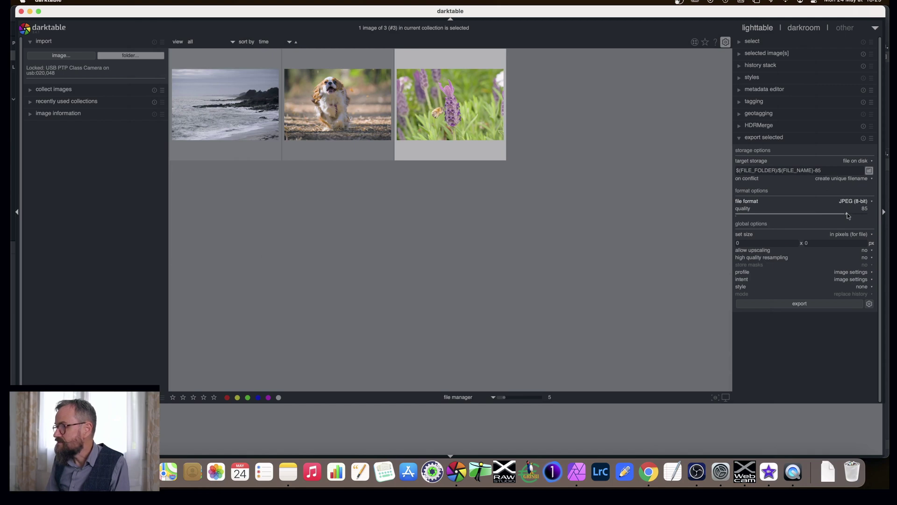
drag(848, 215, 827, 215)
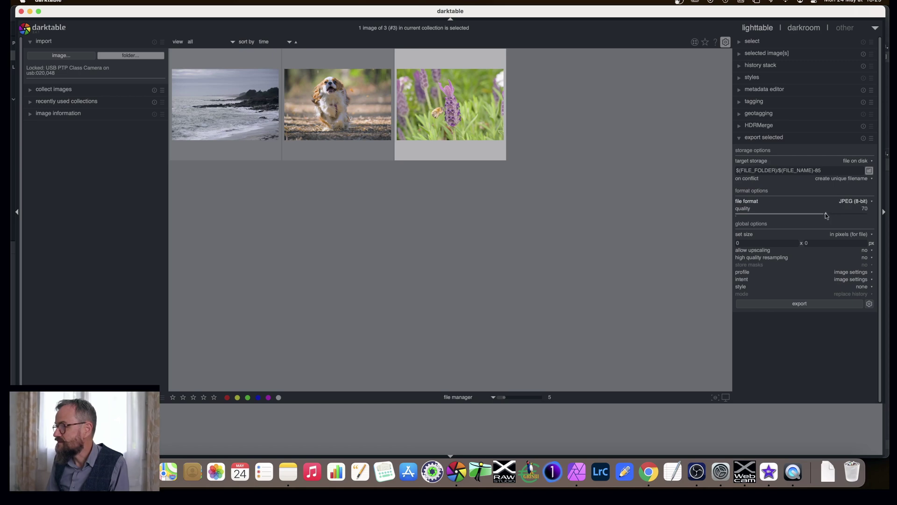
click(829, 170)
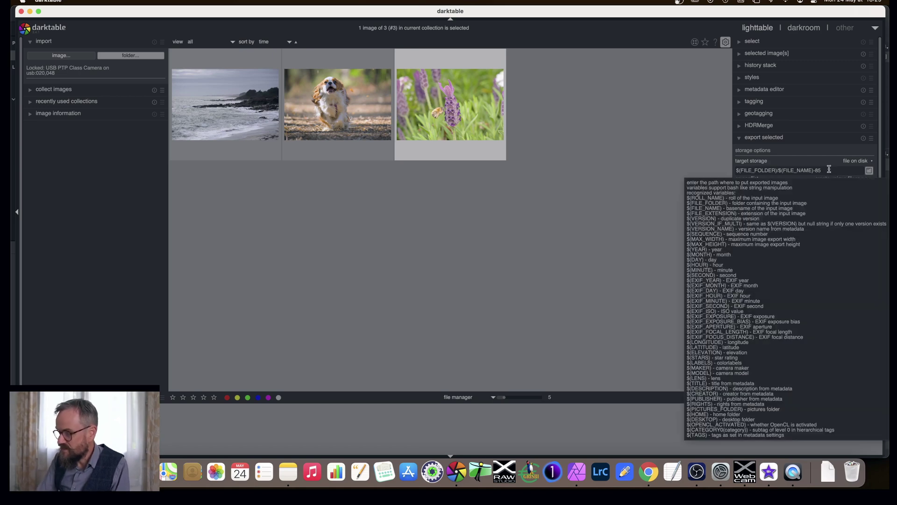
key(BackSpace)
key(BackSpace)
text(70)
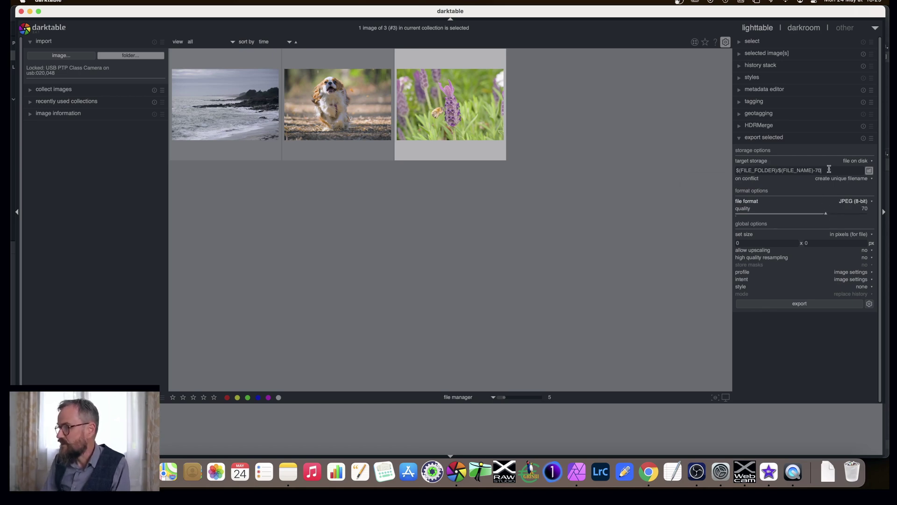
click(805, 304)
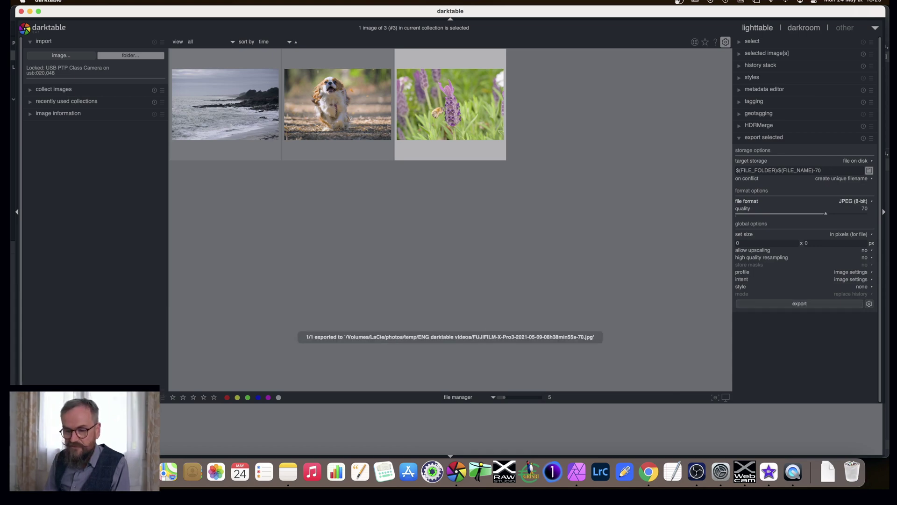
key(super+Tab)
Flip between full-size previews of the -70 and -85 JPEGs, close Quick Look, and return to darktable.
click(433, 150)
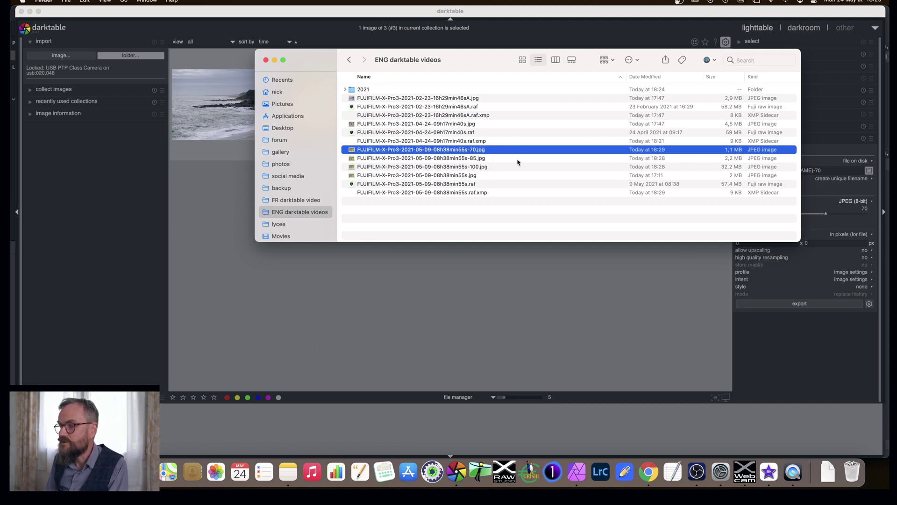
key(space)
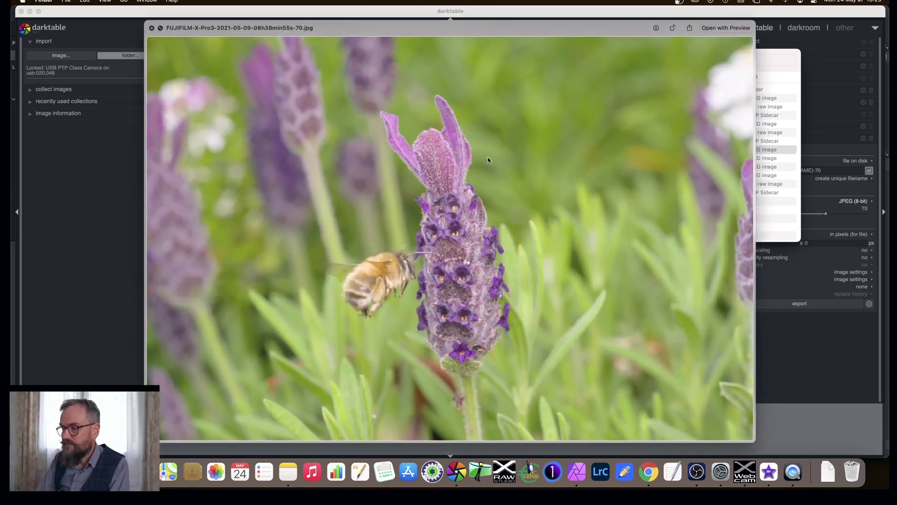
key(Down)
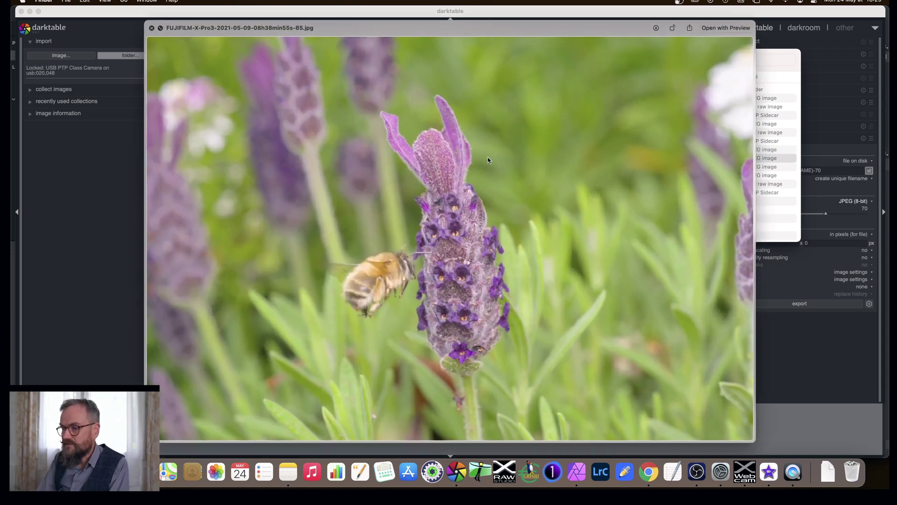
key(Up)
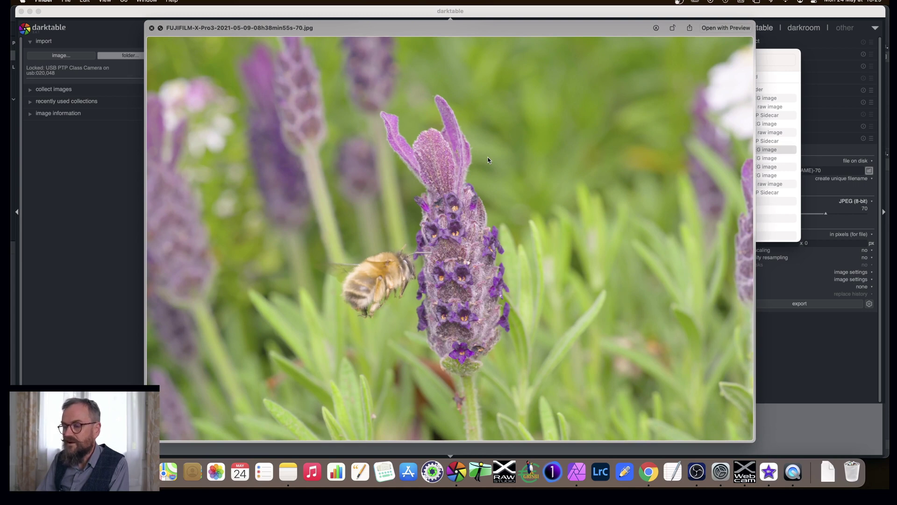
key(Down)
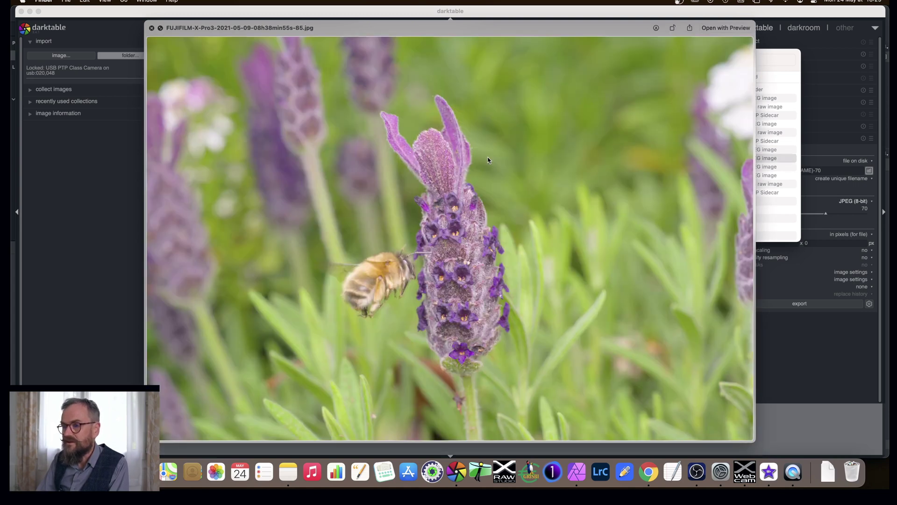
key(Up)
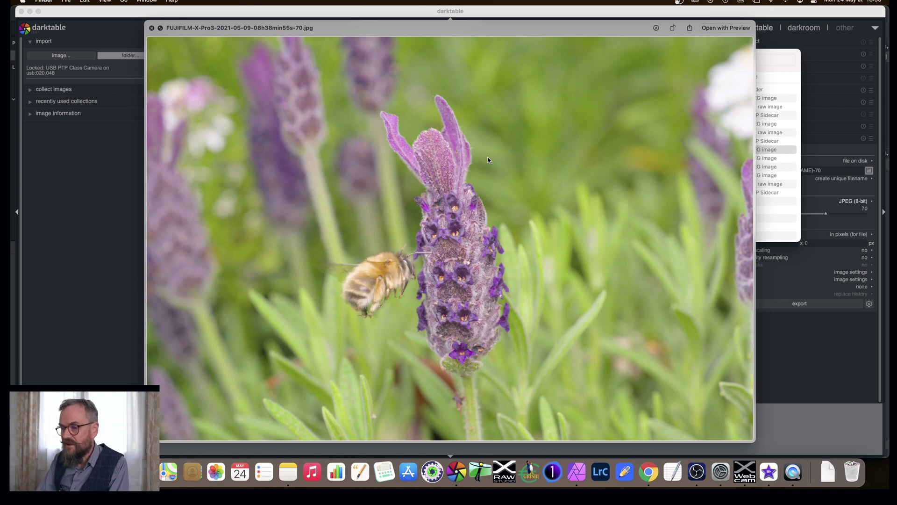
key(Down)
key(Up)
key(Down)
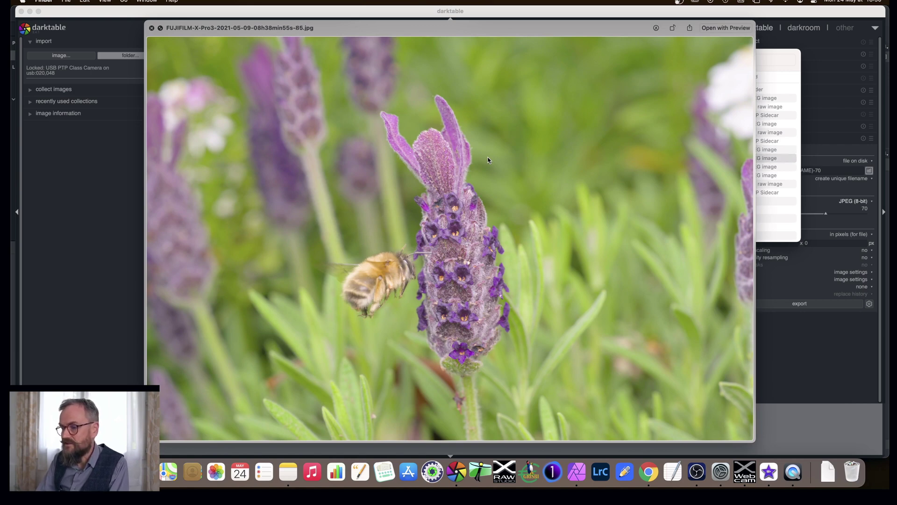
key(Up)
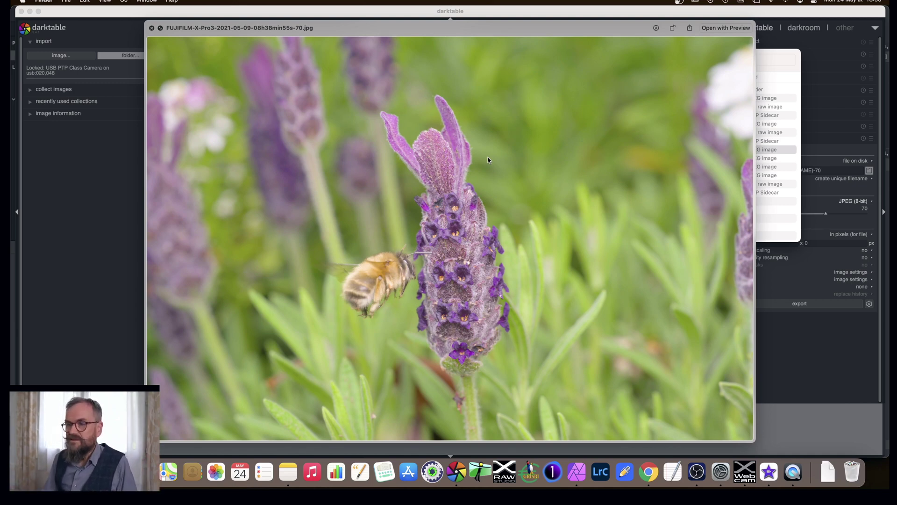
click(151, 29)
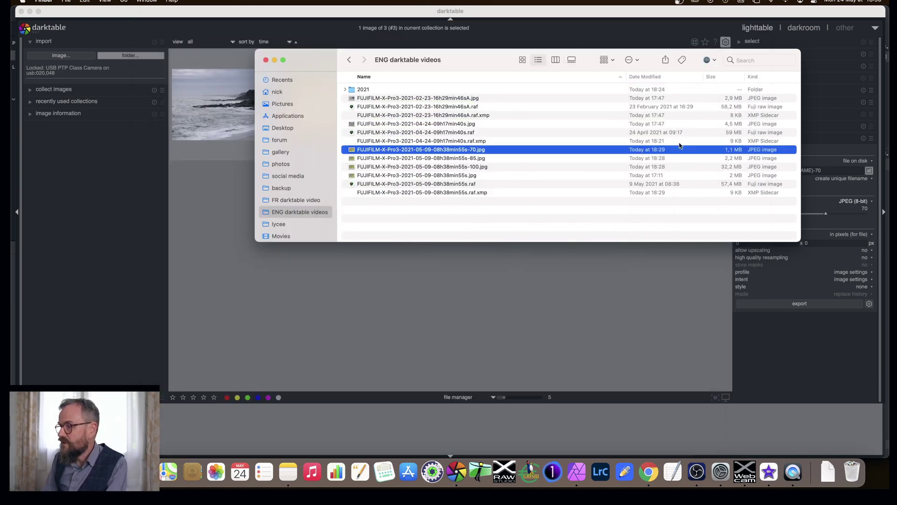
click(812, 259)
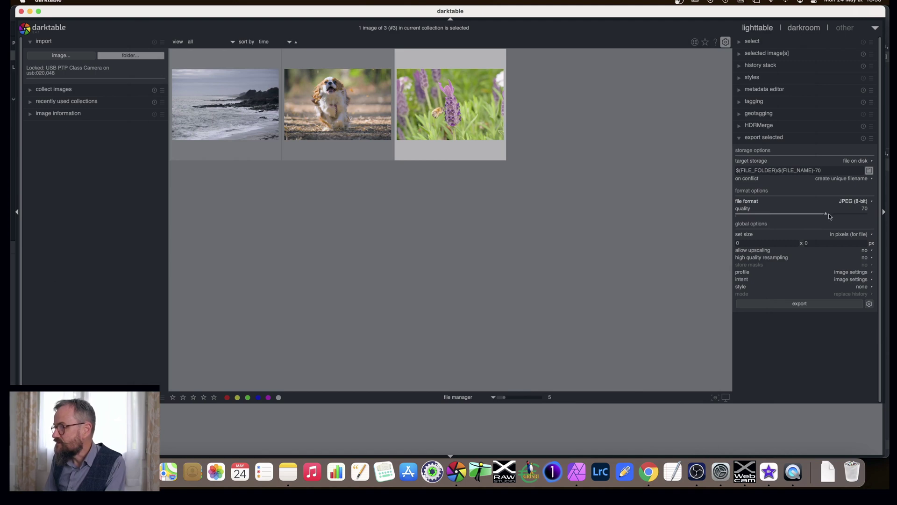
Raise JPEG quality back to 85 and strip the -70 suffix from the filename pattern.
drag(828, 216, 845, 215)
scroll(845, 215, up, 2)
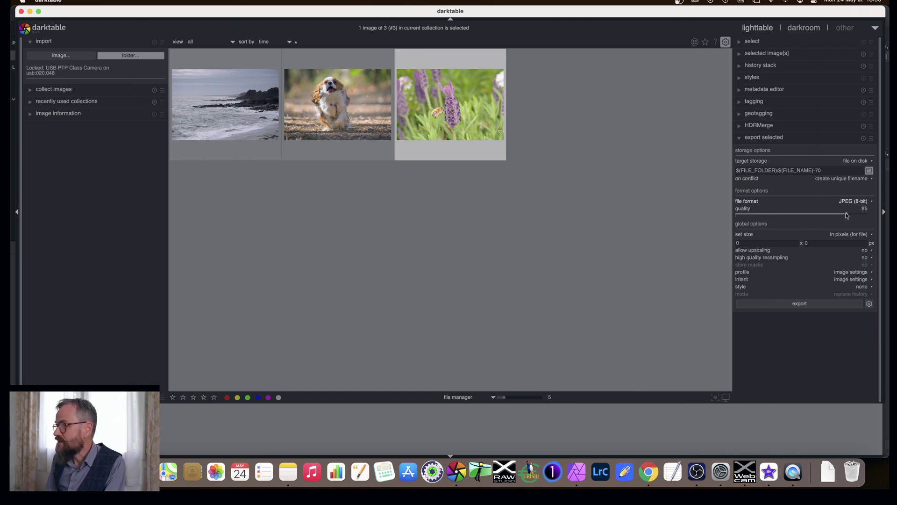
click(845, 172)
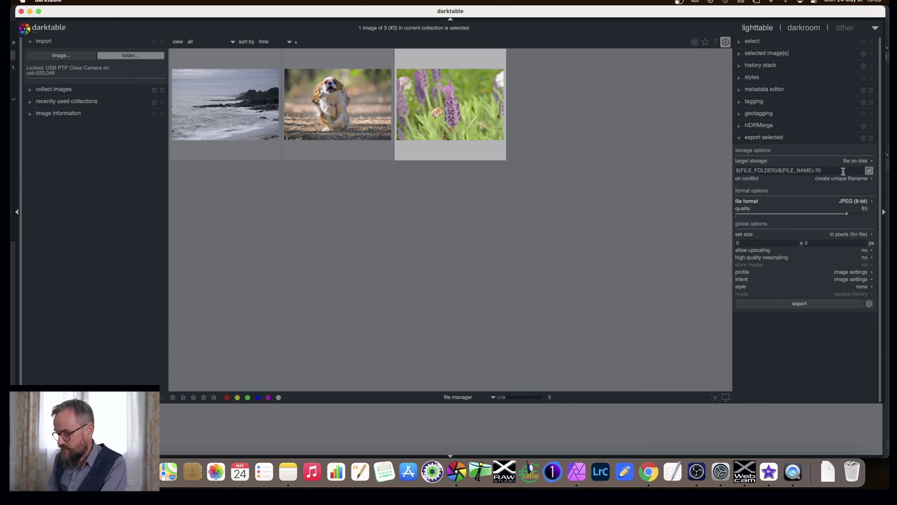
key(BackSpace)
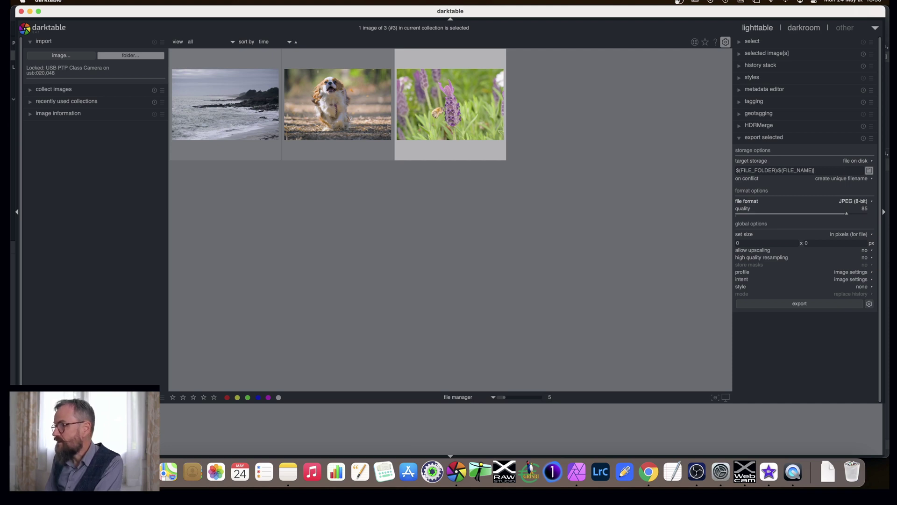
Keep JPEG (8-bit) format, set on conflict to overwrite, and request the export.
click(822, 203)
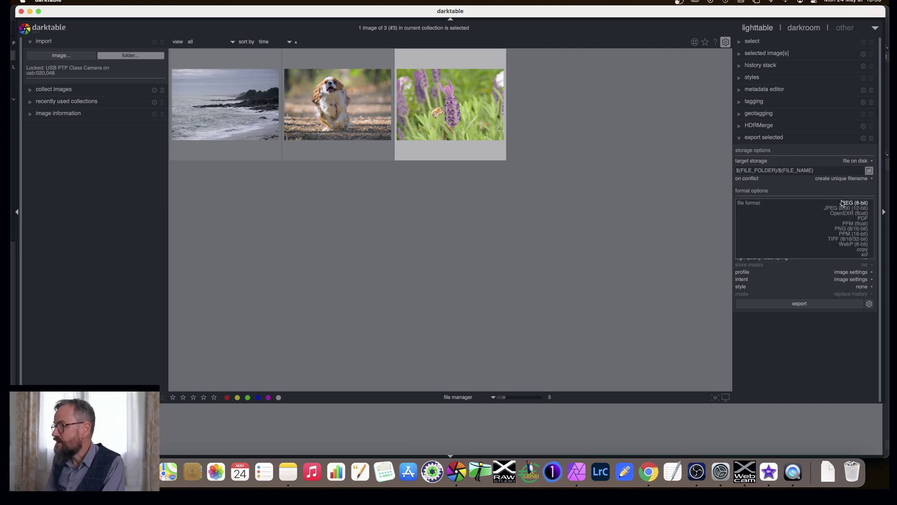
click(842, 202)
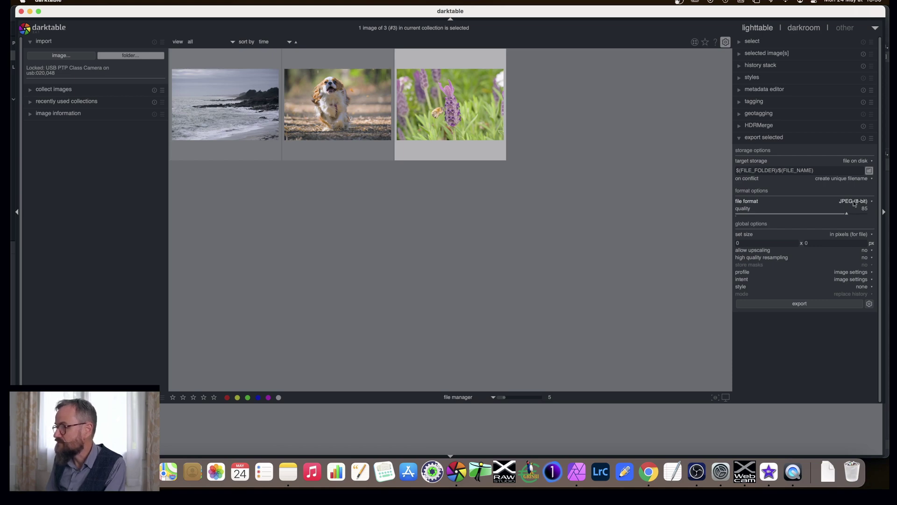
click(834, 180)
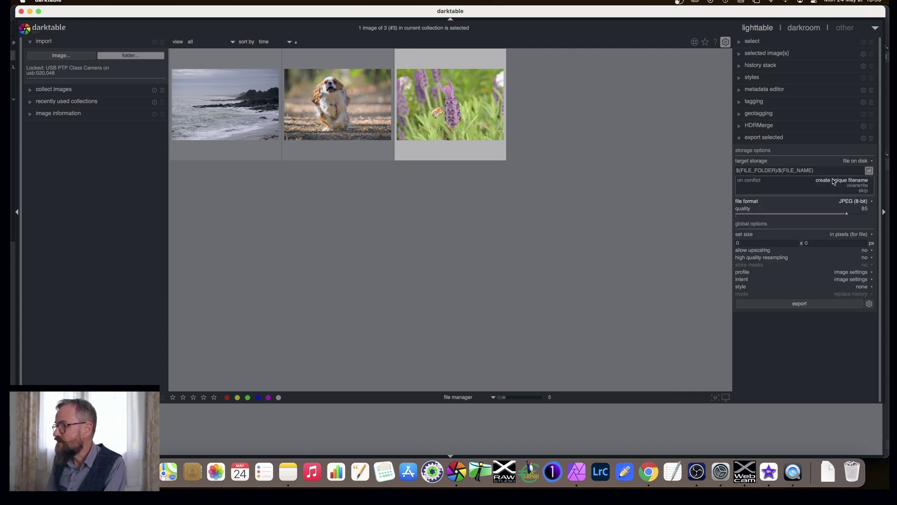
click(857, 186)
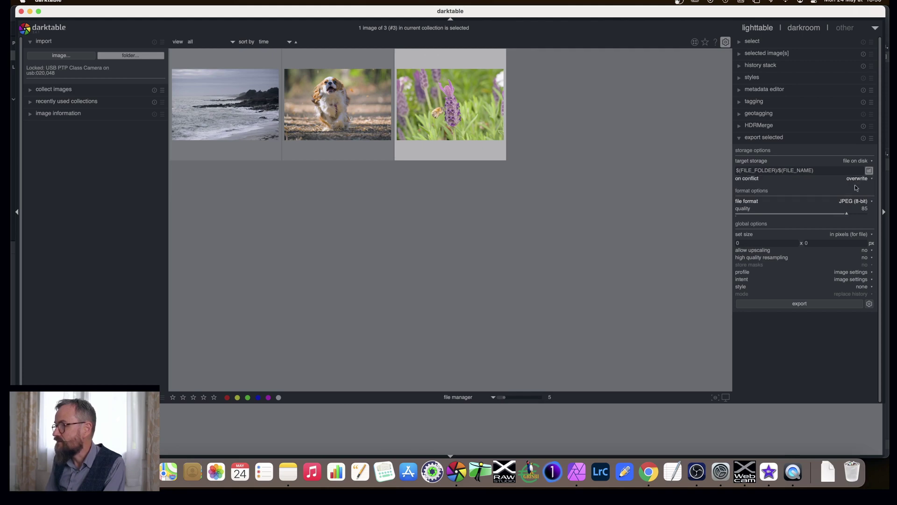
click(839, 171)
click(800, 304)
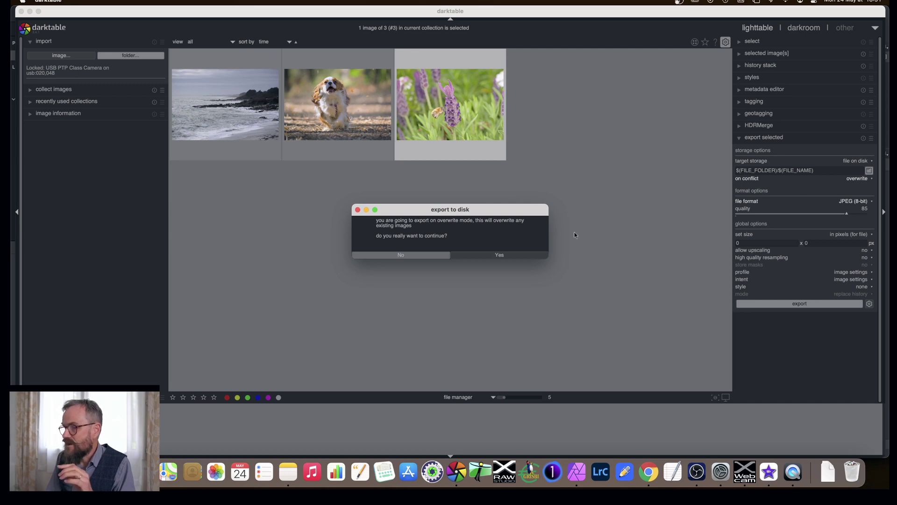
click(499, 256)
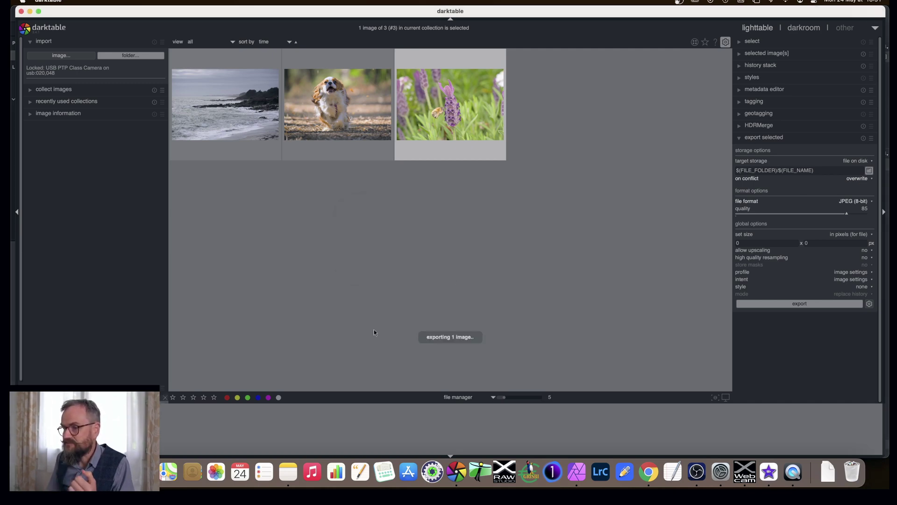
key(super+Tab)
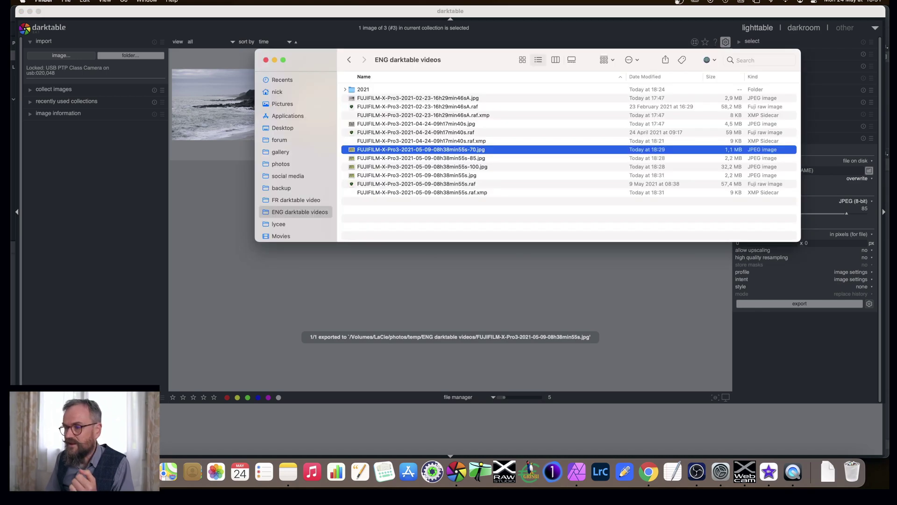
Compare the 2.2 MB plain-named JPEG with the -85 file, then deselect the photo in darktable.
click(411, 176)
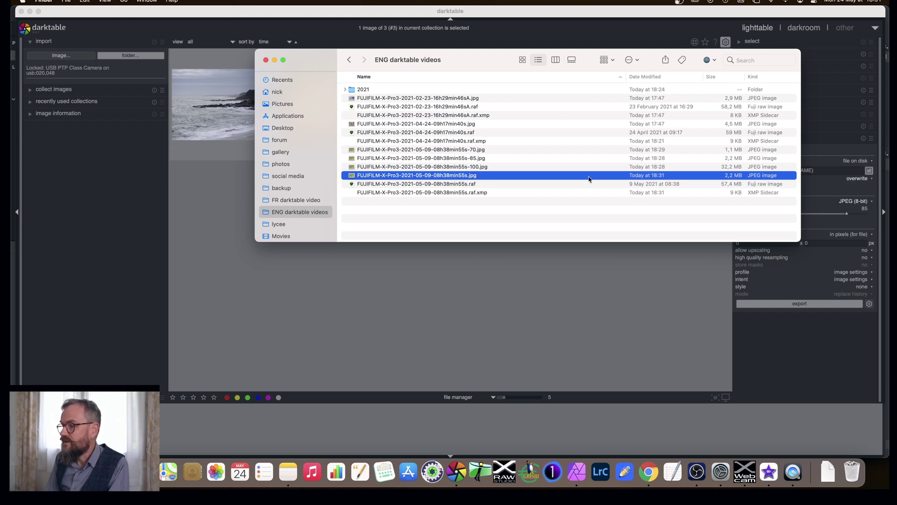
click(735, 160)
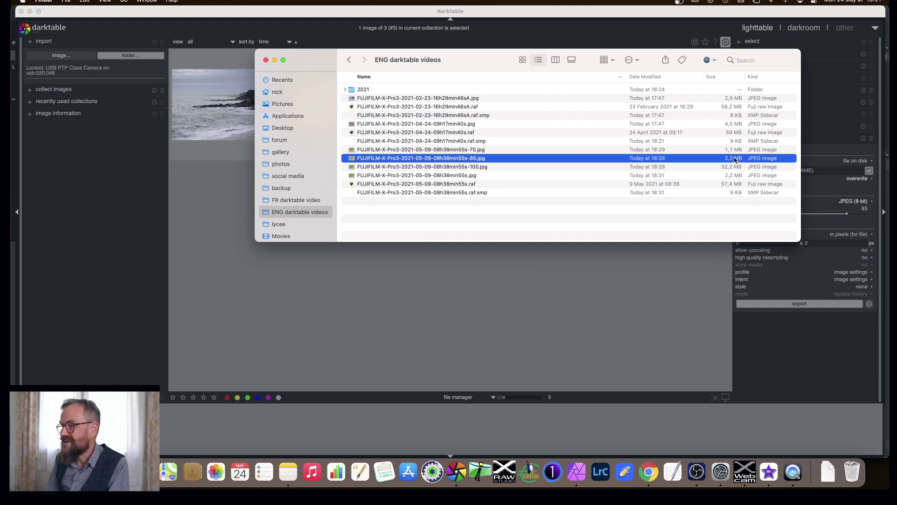
click(487, 177)
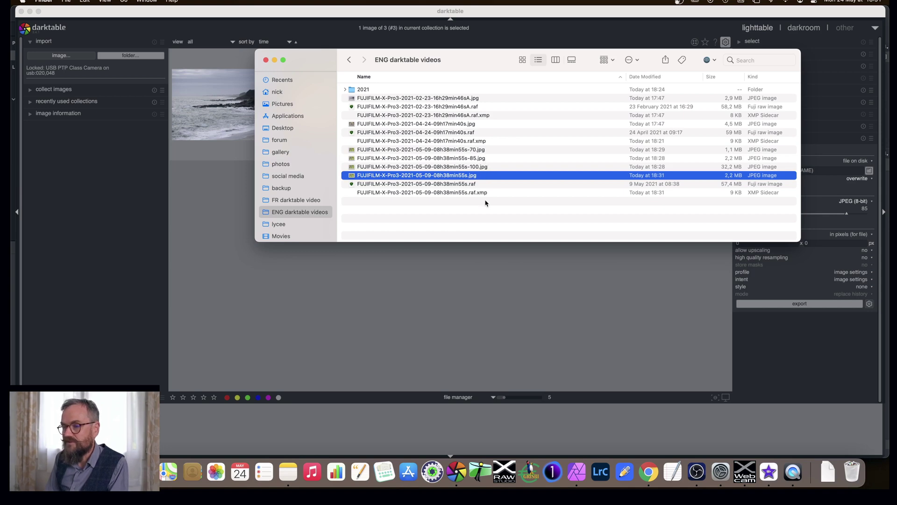
click(484, 264)
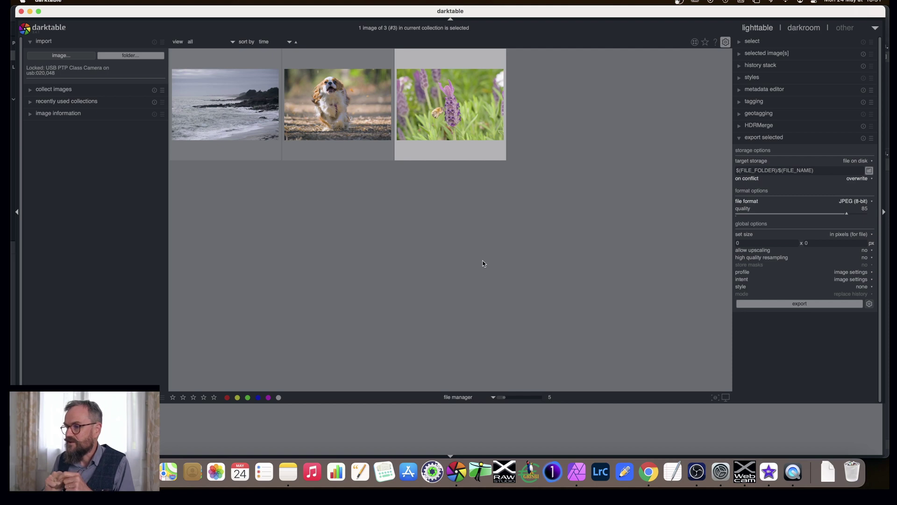
click(486, 261)
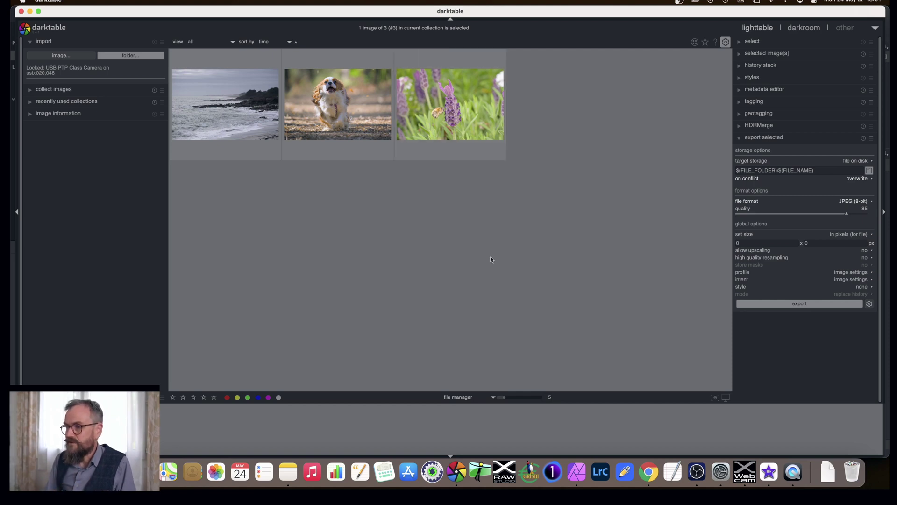